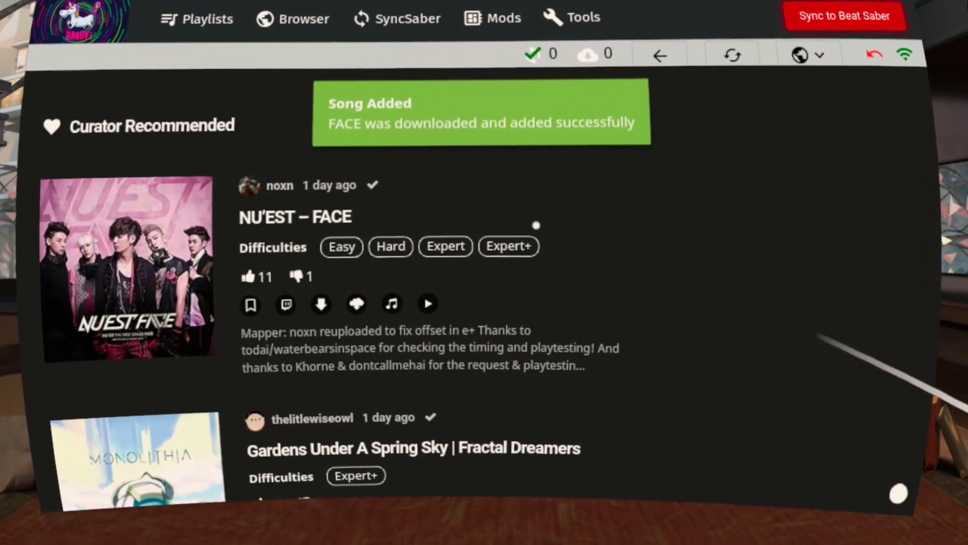
# Download Gardens Under A Spring Sky from the Curator Recommended list into the BMBF library
pyautogui.scroll(-5, 525, 237)
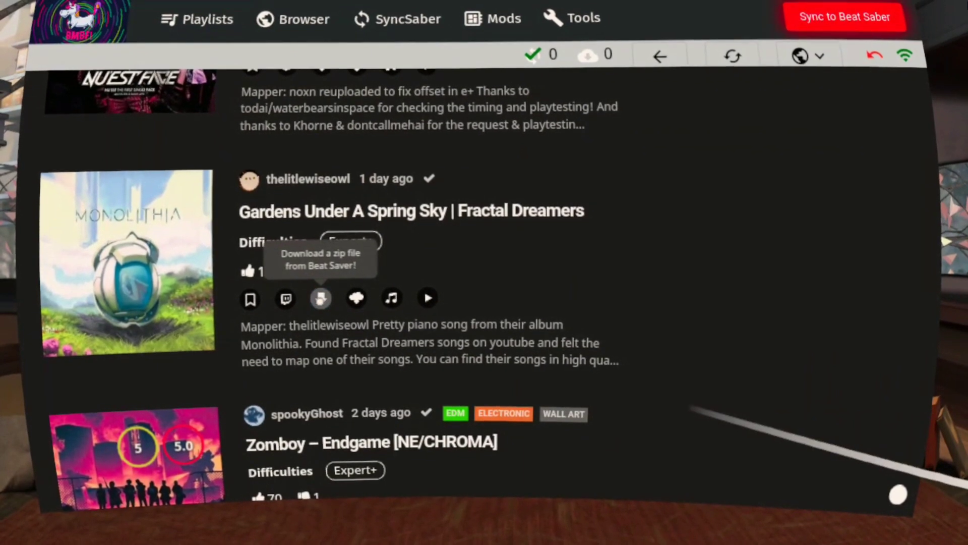
pyautogui.click(320, 298)
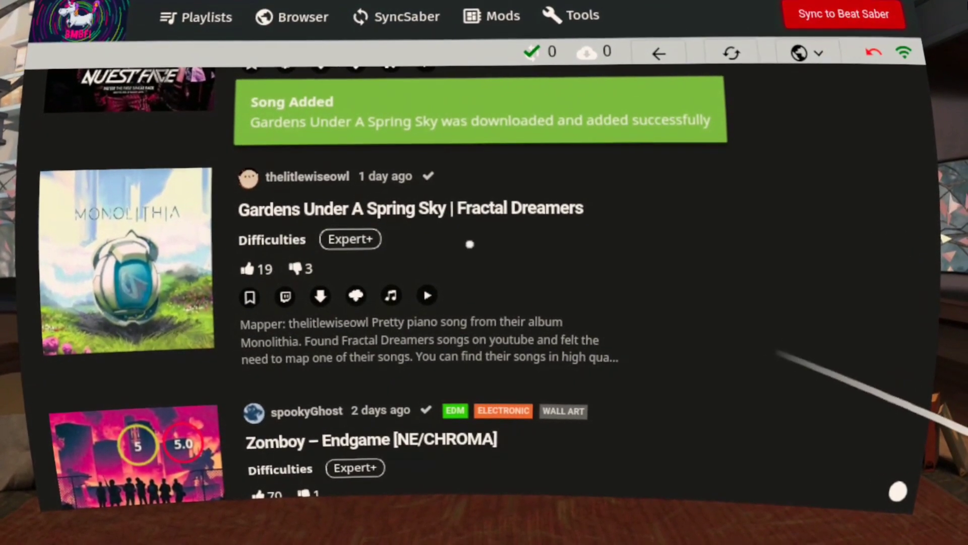
pyautogui.scroll(-3, 469, 244)
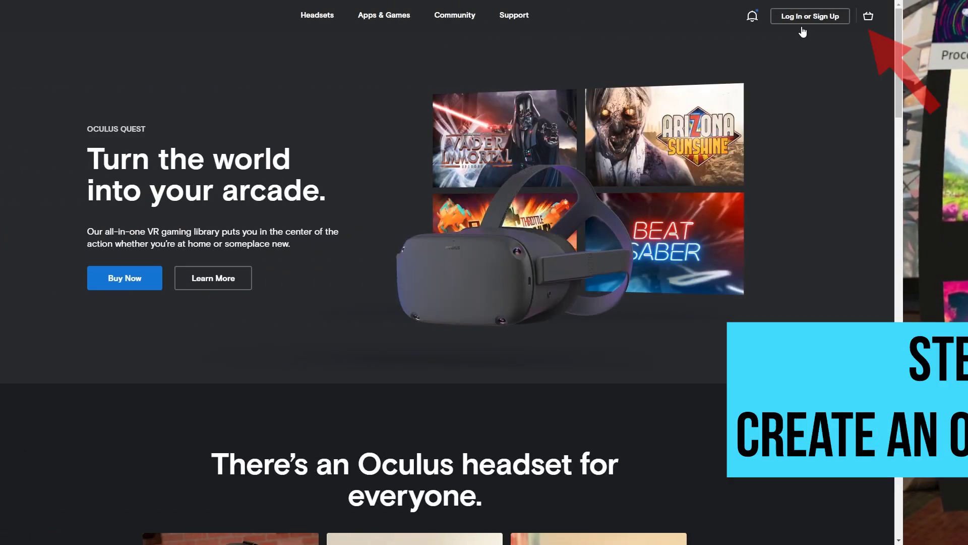
# Log into Oculus, go to the developer dashboard's Manage page, and open Create New Organization
pyautogui.click(807, 18)
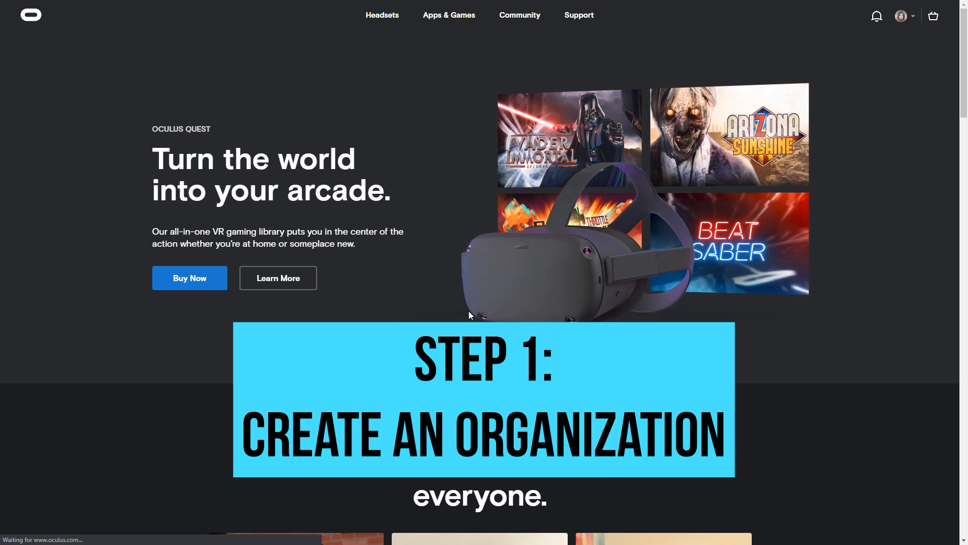
pyautogui.moveTo(520, 15)
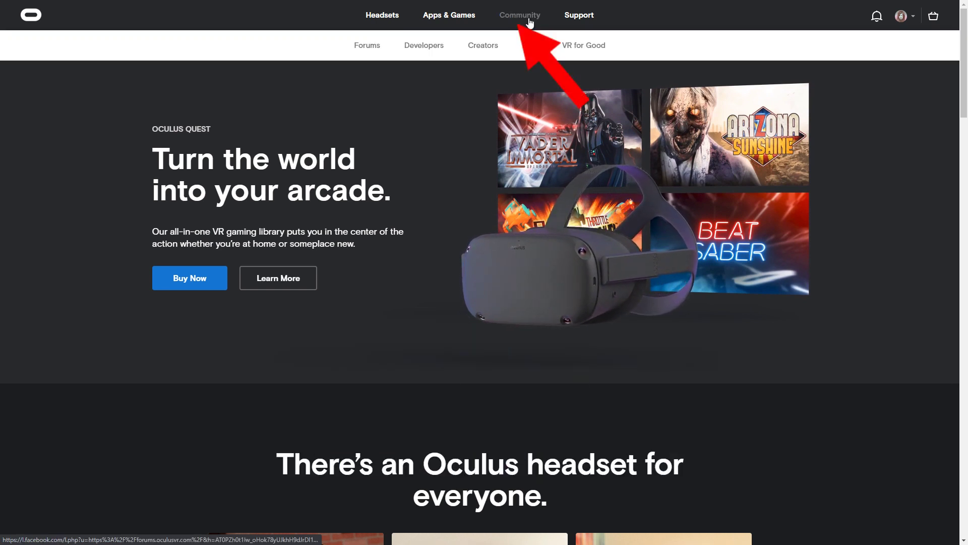
pyautogui.click(431, 47)
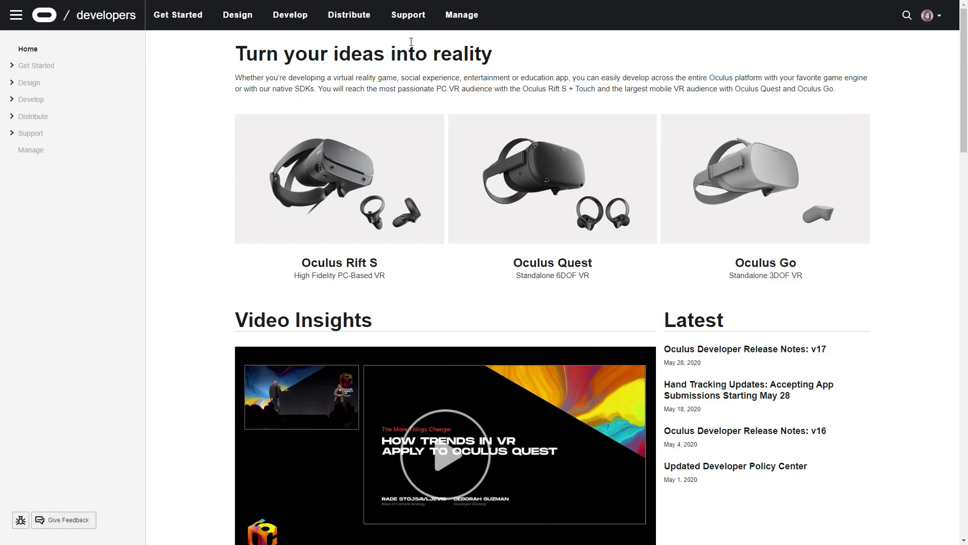
pyautogui.click(27, 155)
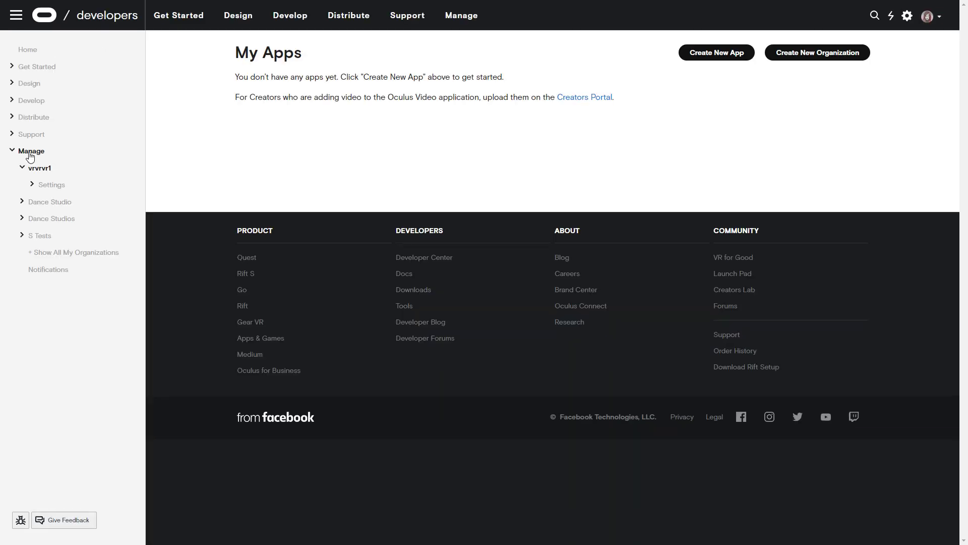
pyautogui.click(817, 55)
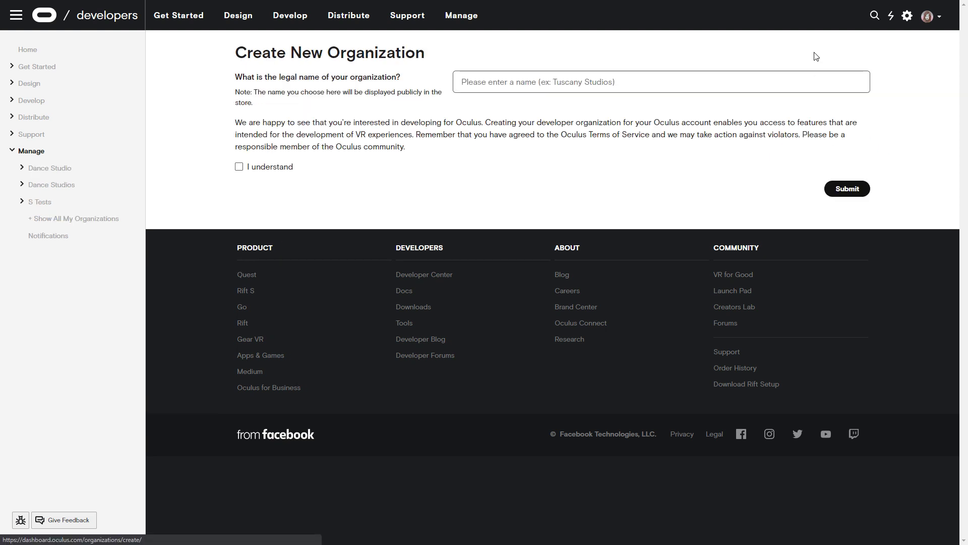
# Submit organization 'vrvg' with the terms acknowledged, then accept the developer NDA
pyautogui.click(692, 89)
pyautogui.write('vr')
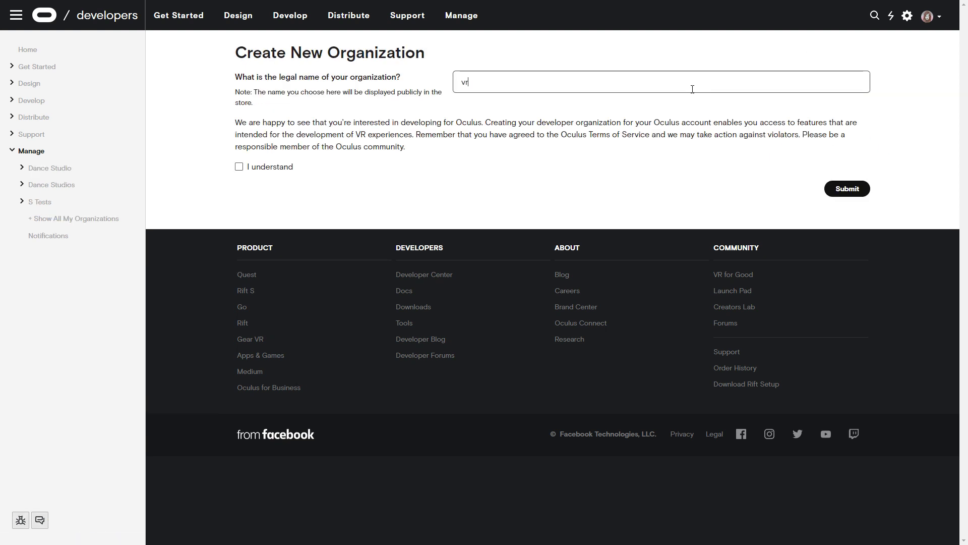
pyautogui.write('vg100')
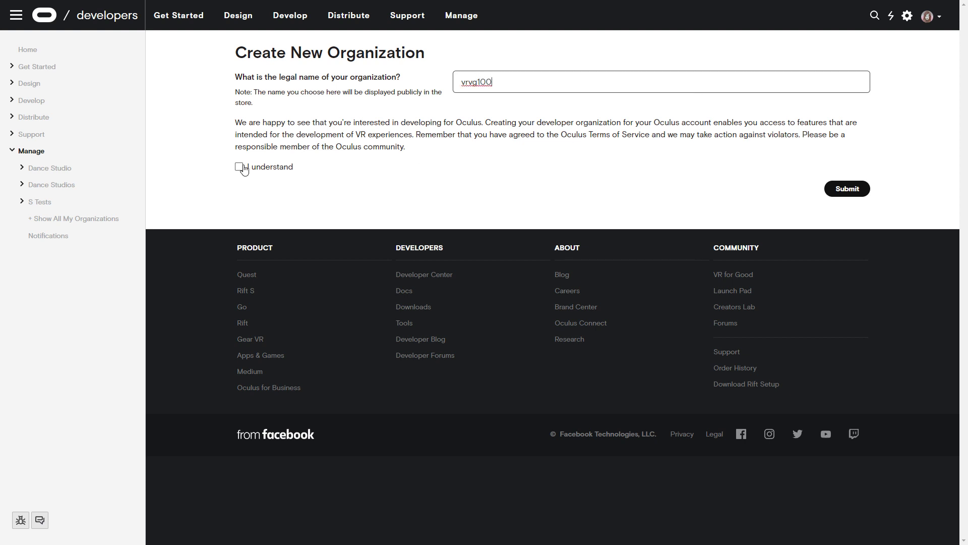
pyautogui.click(241, 168)
pyautogui.click(846, 189)
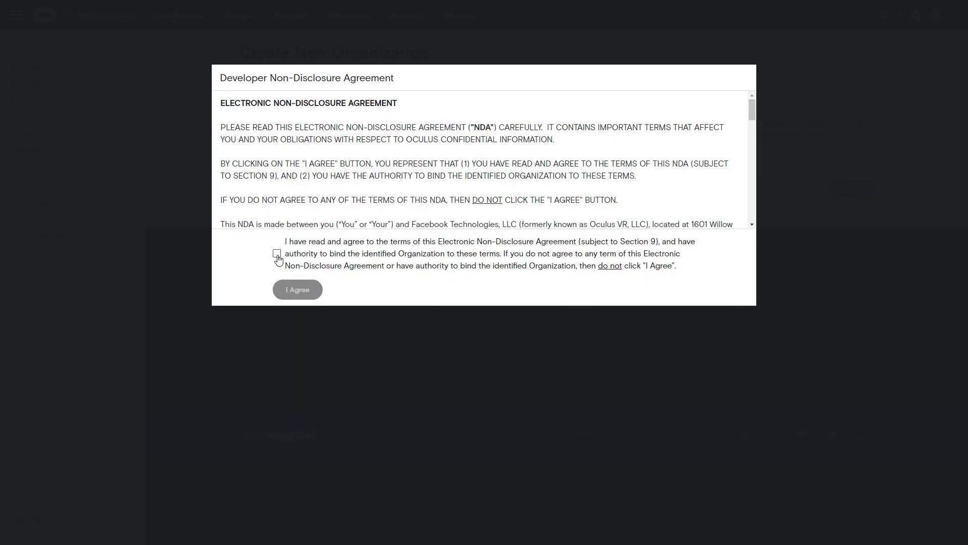
pyautogui.click(277, 254)
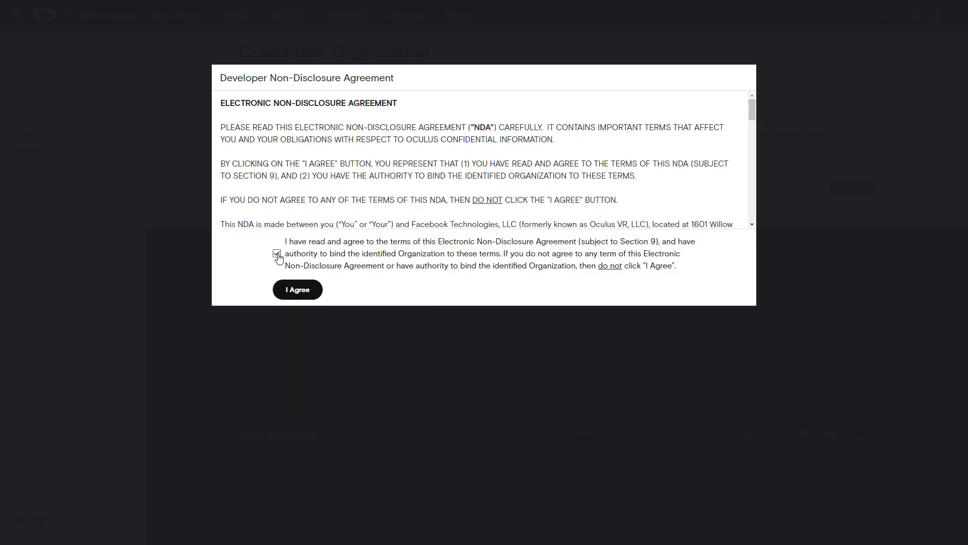
pyautogui.click(286, 289)
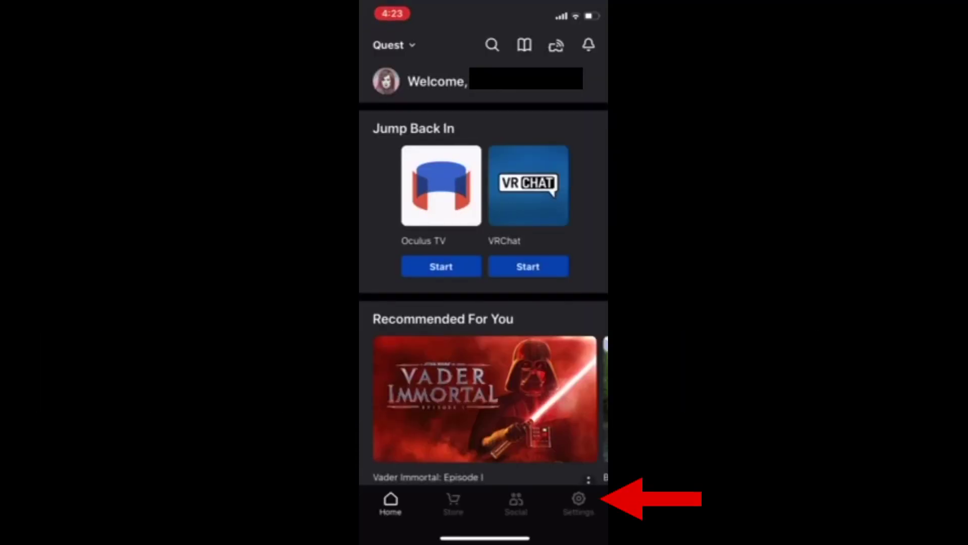
# Switch to the Settings tab in the Oculus mobile app's bottom bar
pyautogui.click(579, 502)
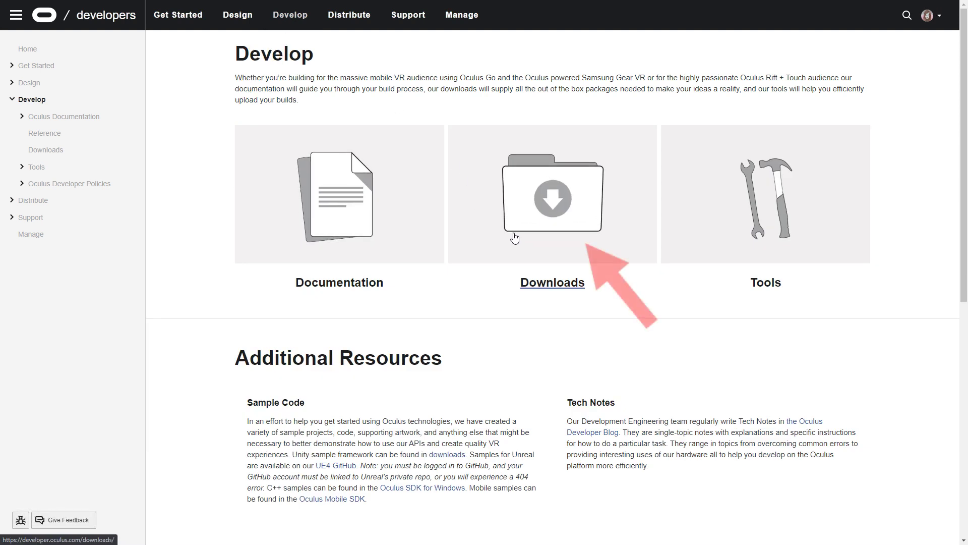
# Accept the license and download the Oculus ADB Drivers 2.0 zip from Develop > Downloads > Unity
pyautogui.click(514, 237)
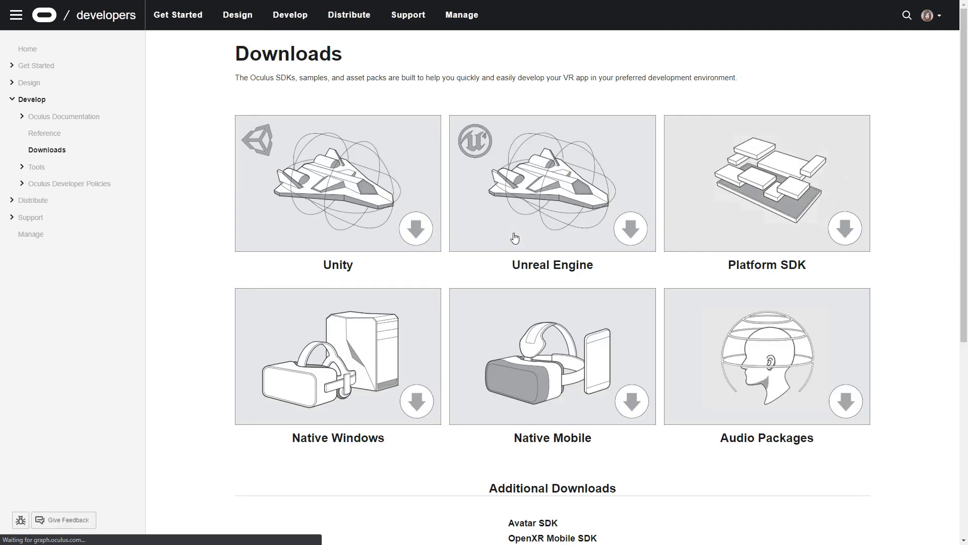
pyautogui.click(317, 214)
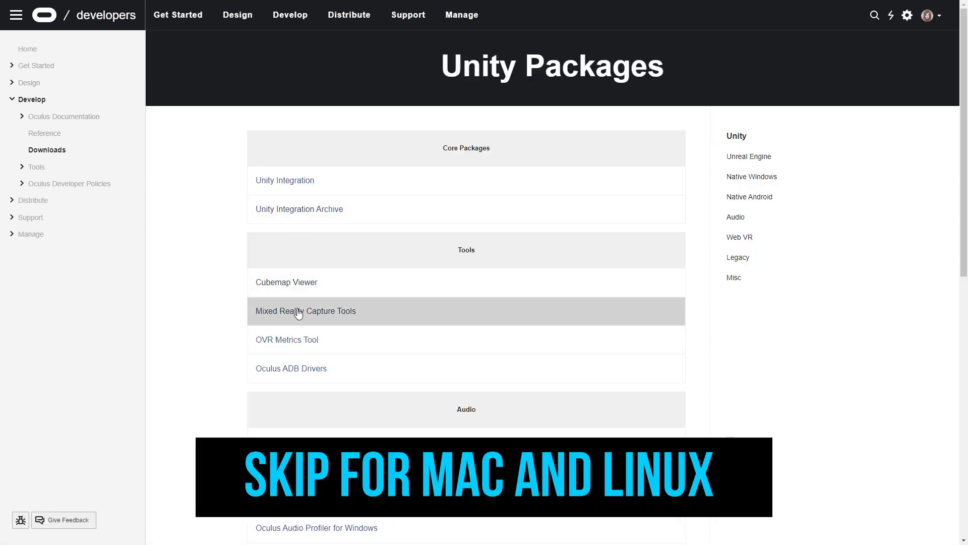
pyautogui.click(300, 370)
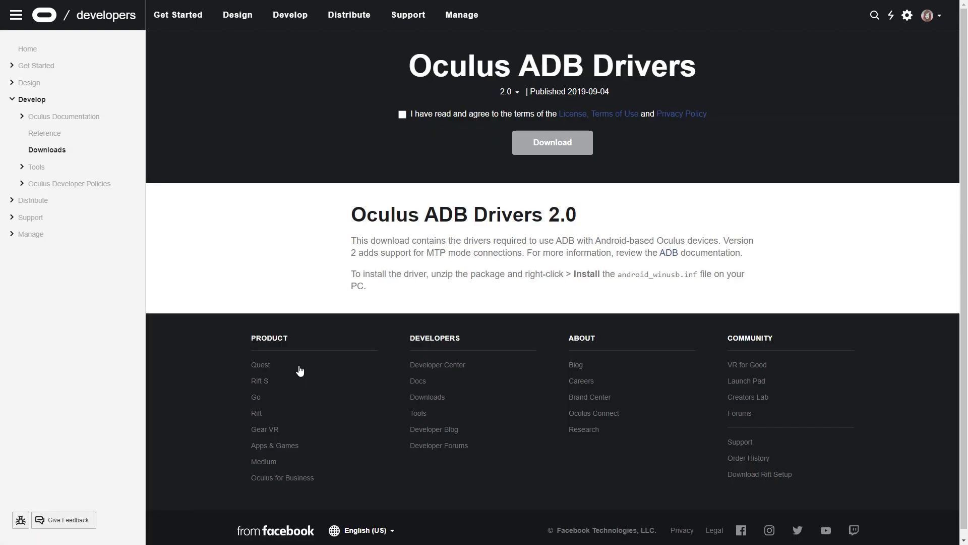
pyautogui.click(402, 115)
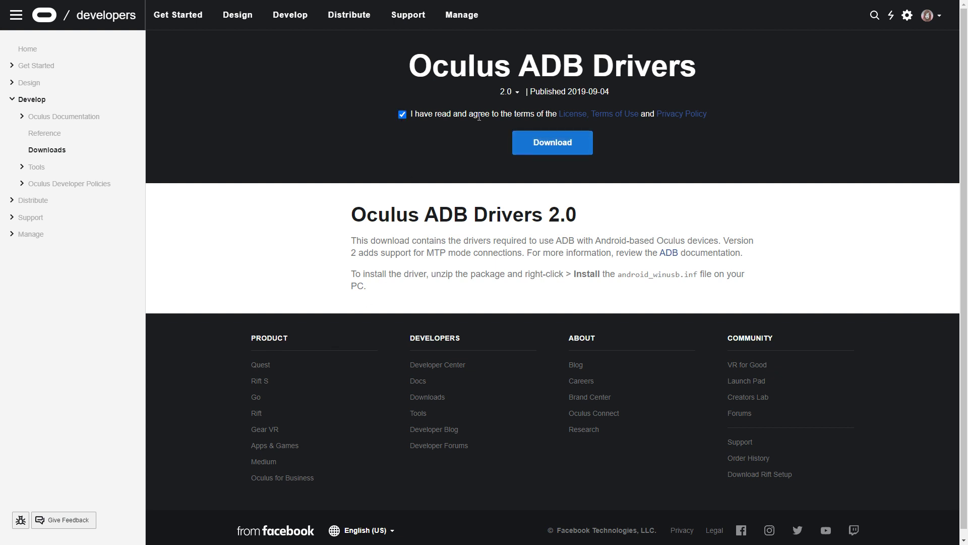
pyautogui.click(565, 145)
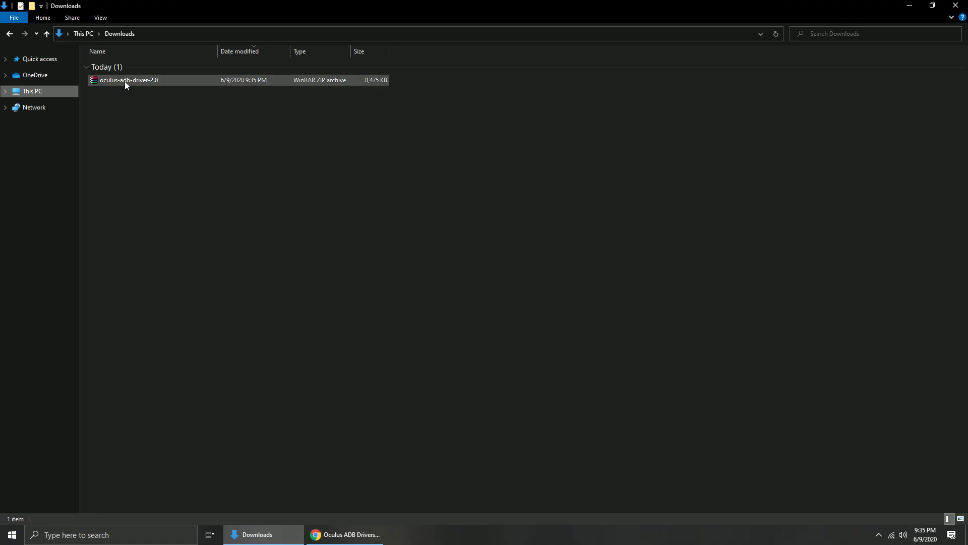
# Extract the ADB driver zip, then install android_winusb from oculus-go-adb-driver-2.0\usb_driver
pyautogui.rightClick(125, 83)
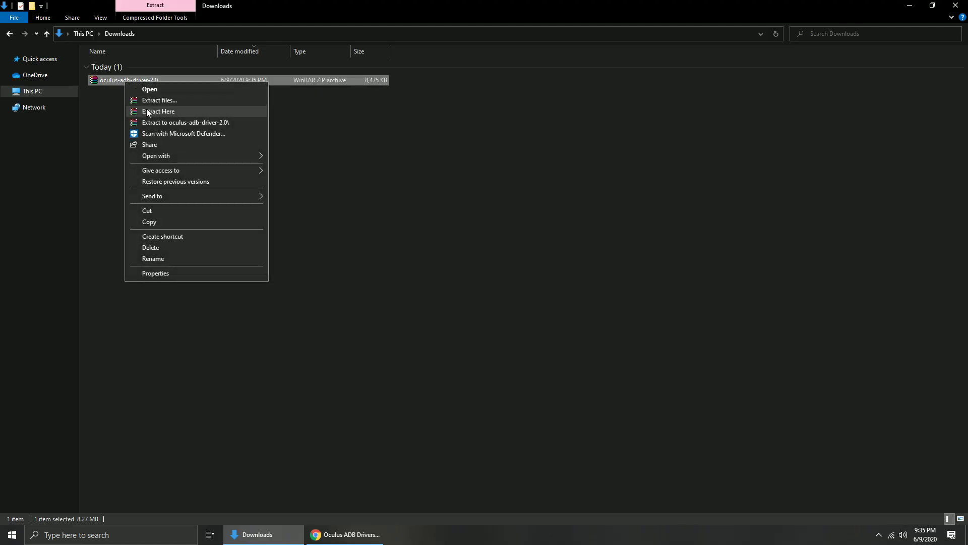
pyautogui.click(147, 111)
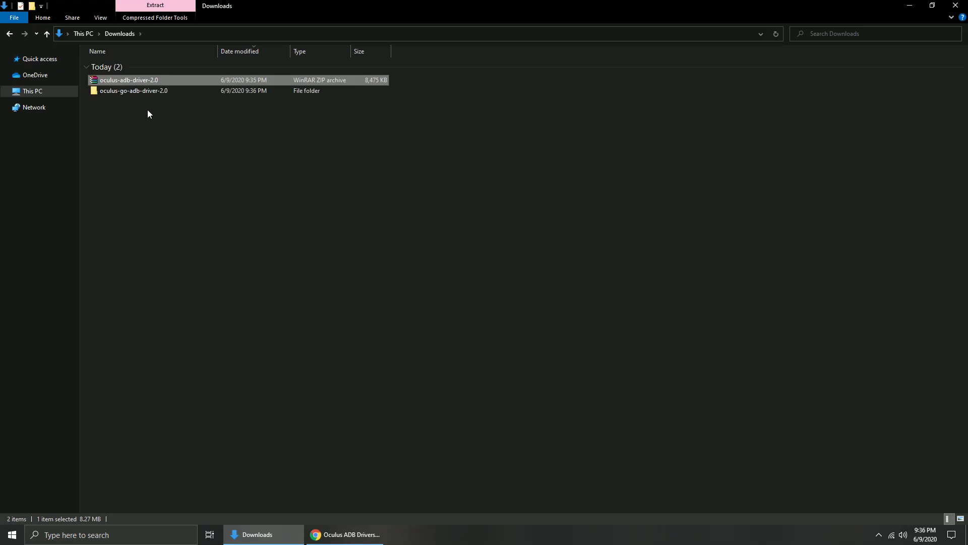
pyautogui.doubleClick(144, 92)
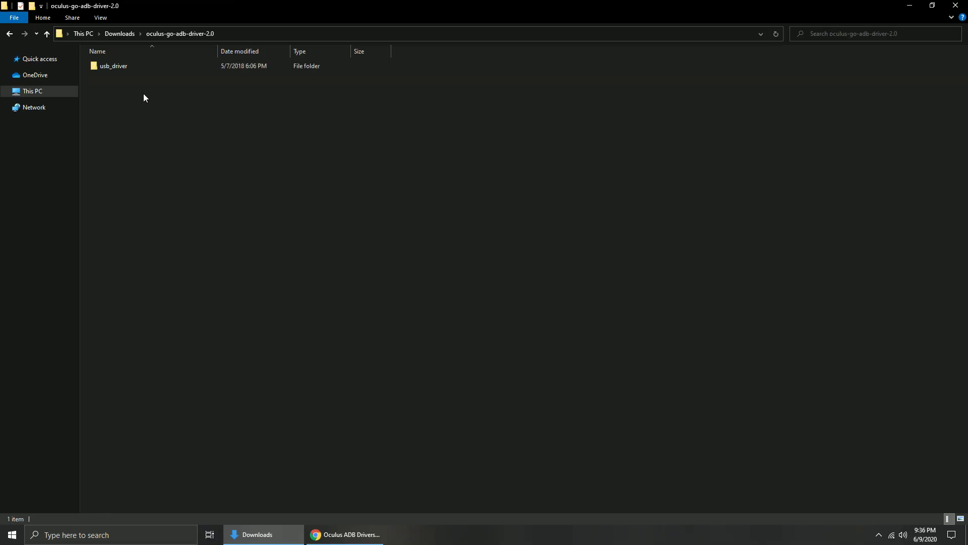
pyautogui.doubleClick(123, 68)
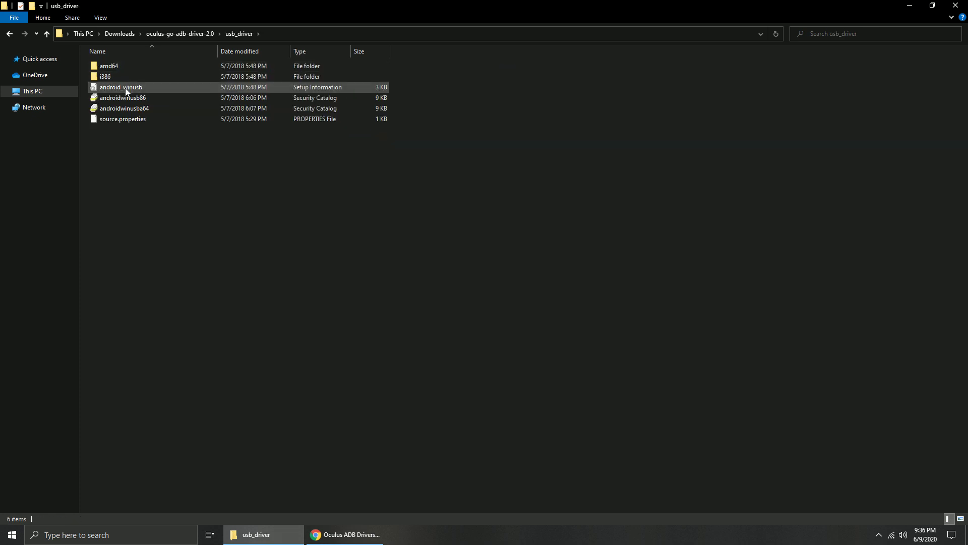
pyautogui.click(125, 88)
pyautogui.rightClick(125, 87)
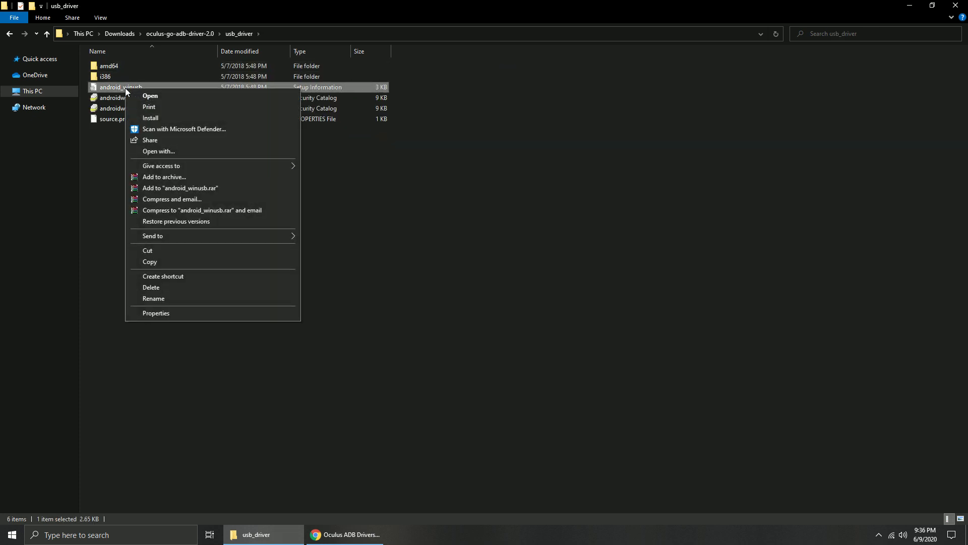
pyautogui.click(175, 117)
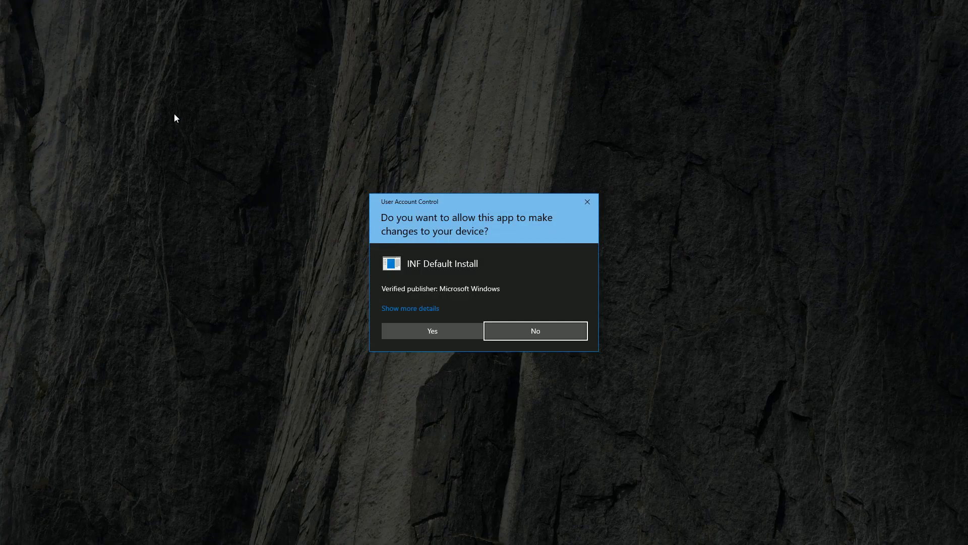
# Approve the UAC and Windows Security prompts to install the Oculus ADB driver and view the success message
pyautogui.click(428, 332)
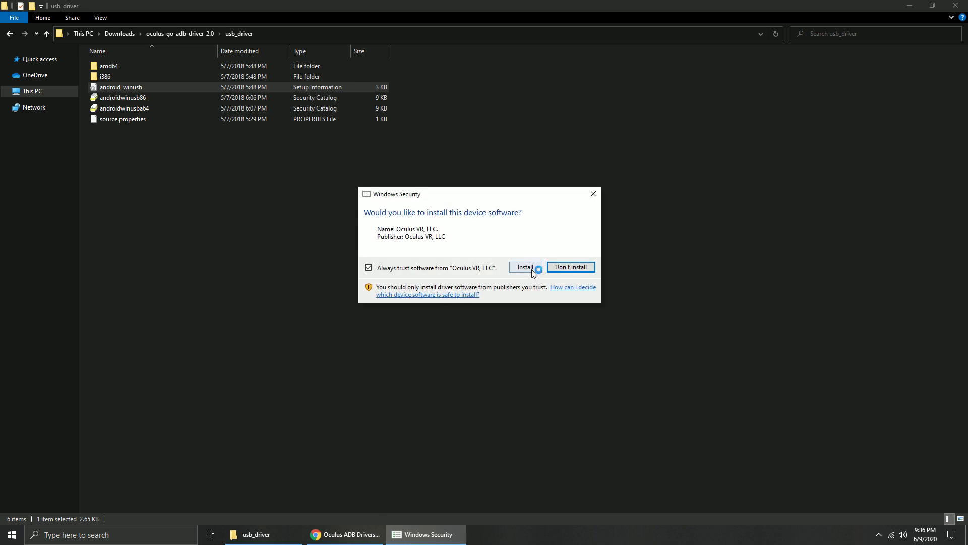
pyautogui.click(526, 268)
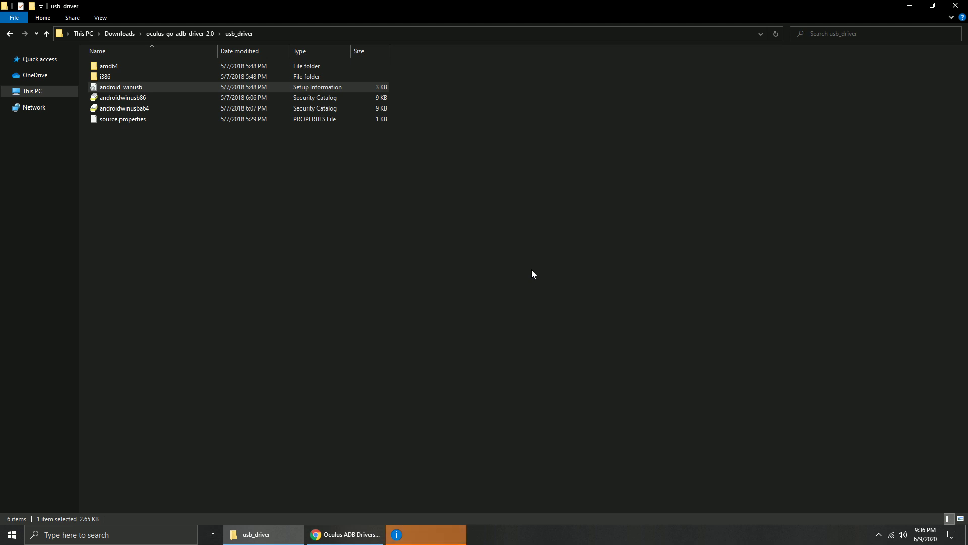
pyautogui.click(416, 533)
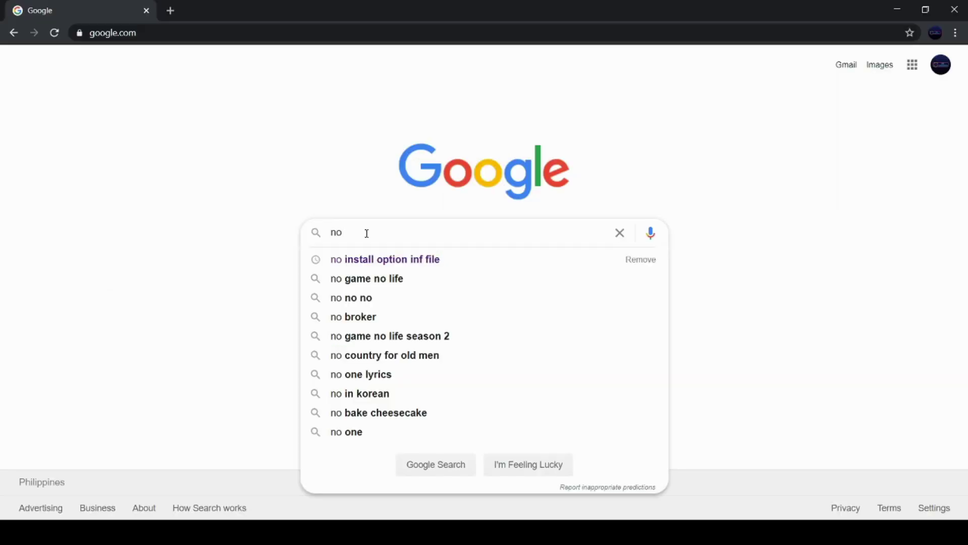
# Search Google for 'no install option inf file' and scroll through the results
pyautogui.click(386, 260)
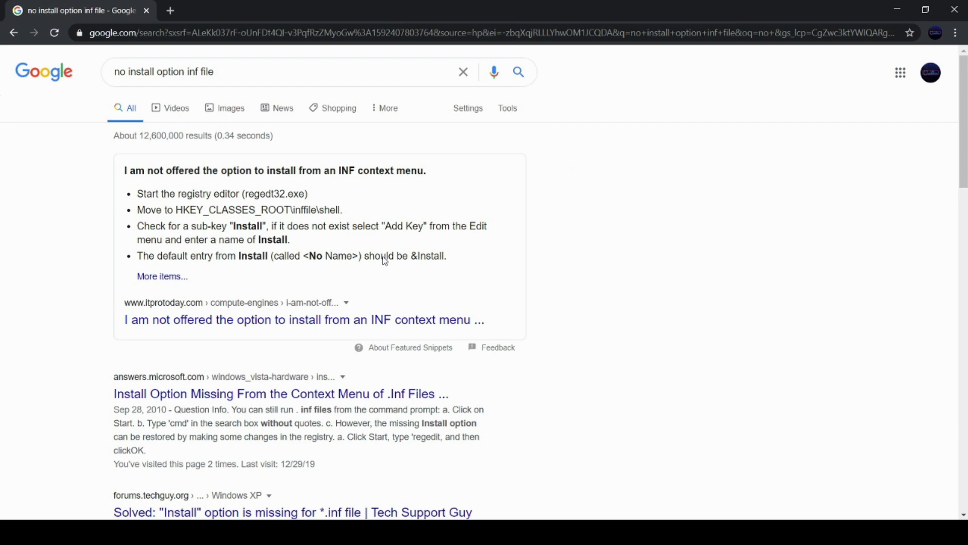
pyautogui.scroll(-2, 385, 260)
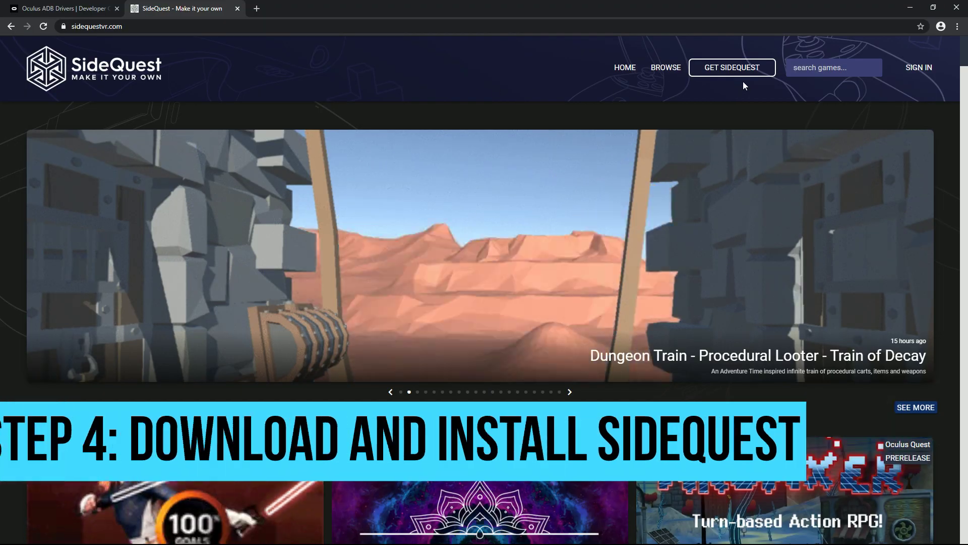
# Download SideQuest for Windows, install it for the current user, and launch it
pyautogui.click(742, 72)
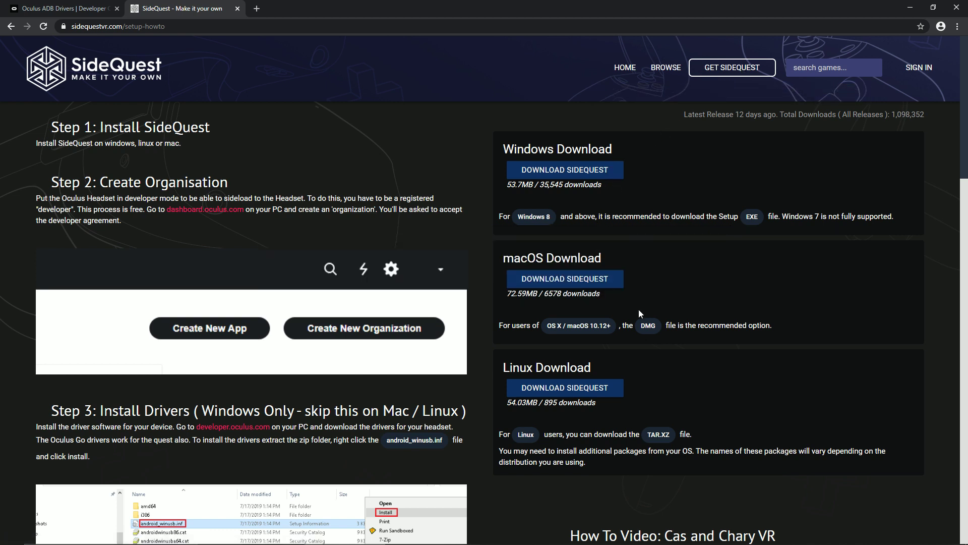
pyautogui.click(592, 176)
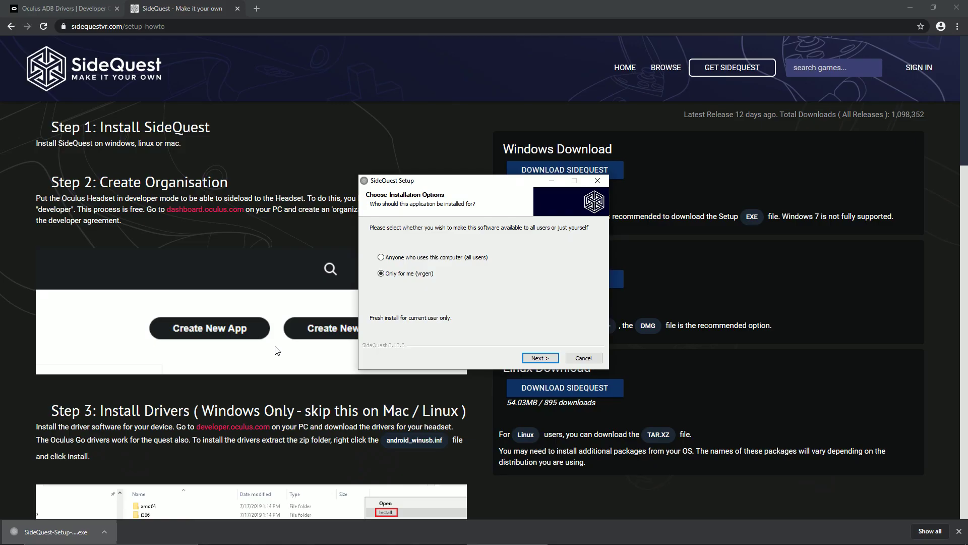
pyautogui.click(539, 358)
pyautogui.click(540, 359)
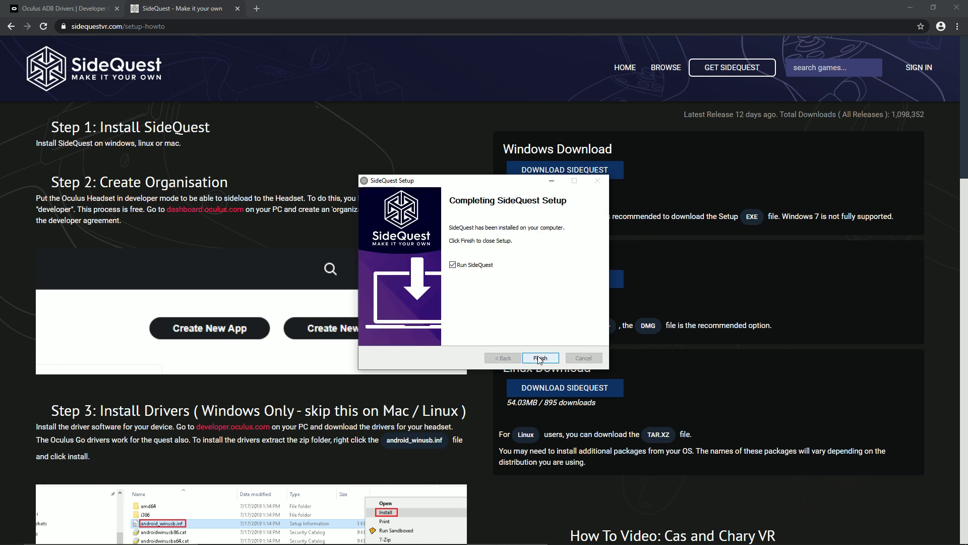
pyautogui.click(540, 358)
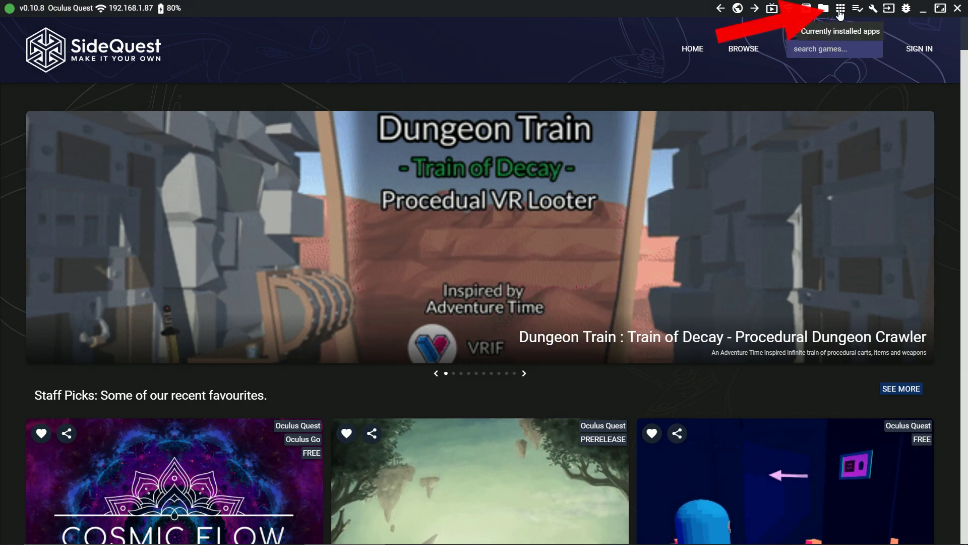
# Back up Beat Saber's game data from SideQuest's list of installed headset apps
pyautogui.click(840, 13)
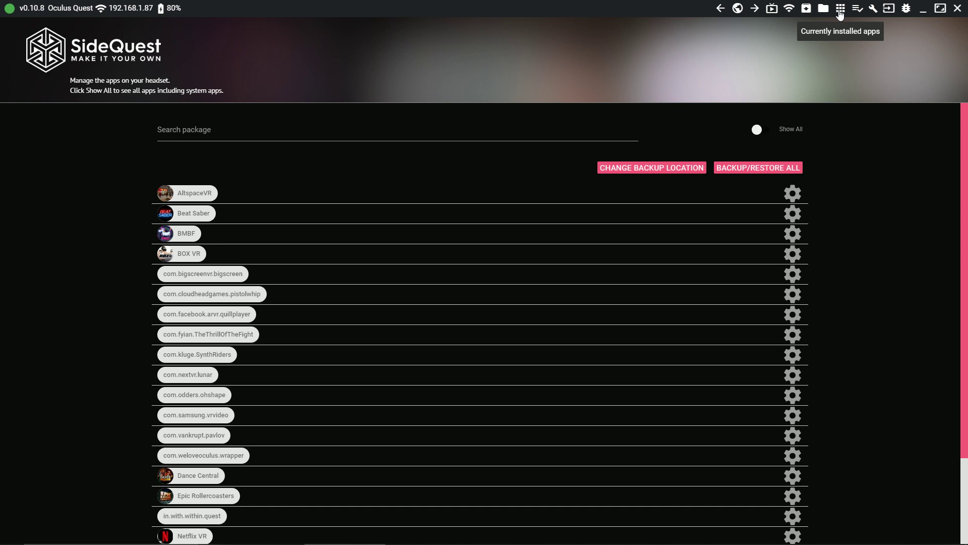
pyautogui.click(791, 215)
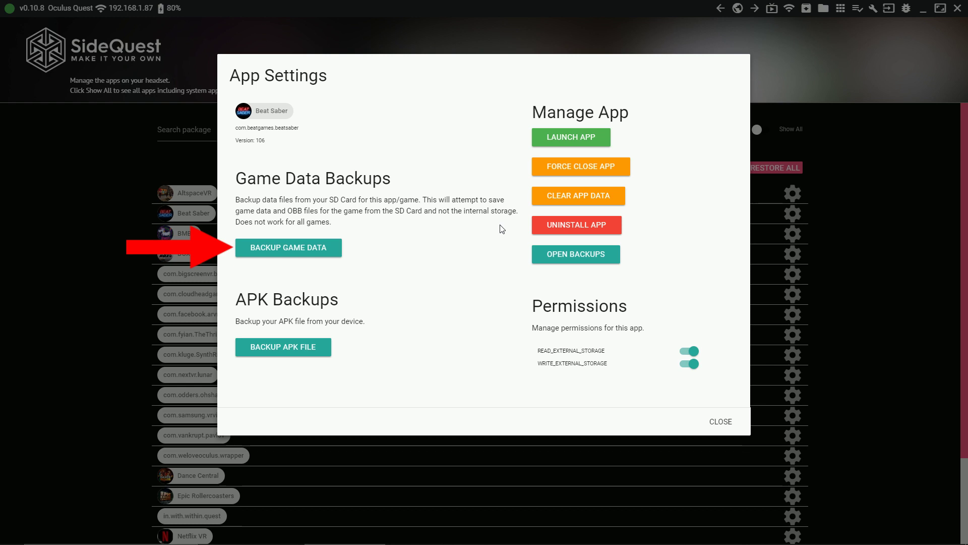
pyautogui.click(303, 254)
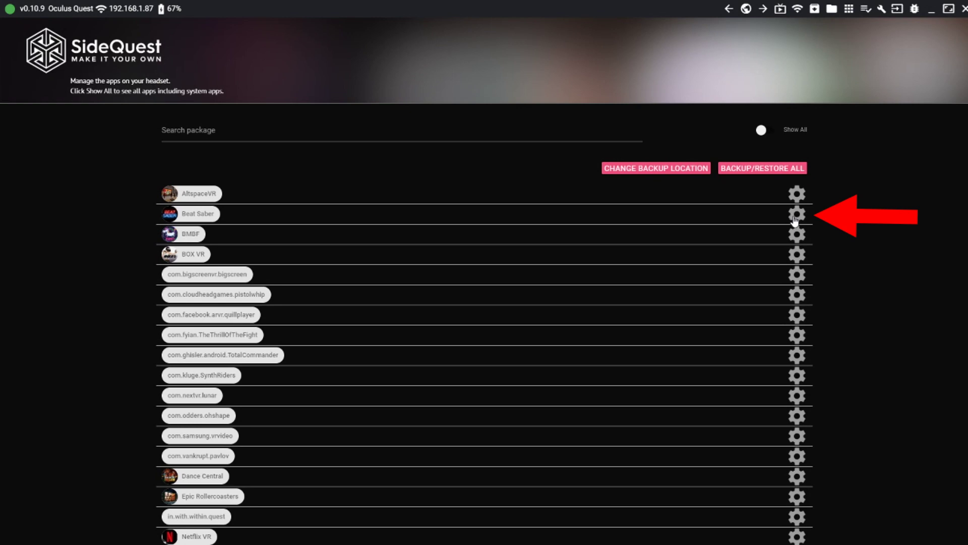
# Uninstall Beat Saber, the old BMBF and com.weloveoculus.wrapper from the headset
pyautogui.click(793, 215)
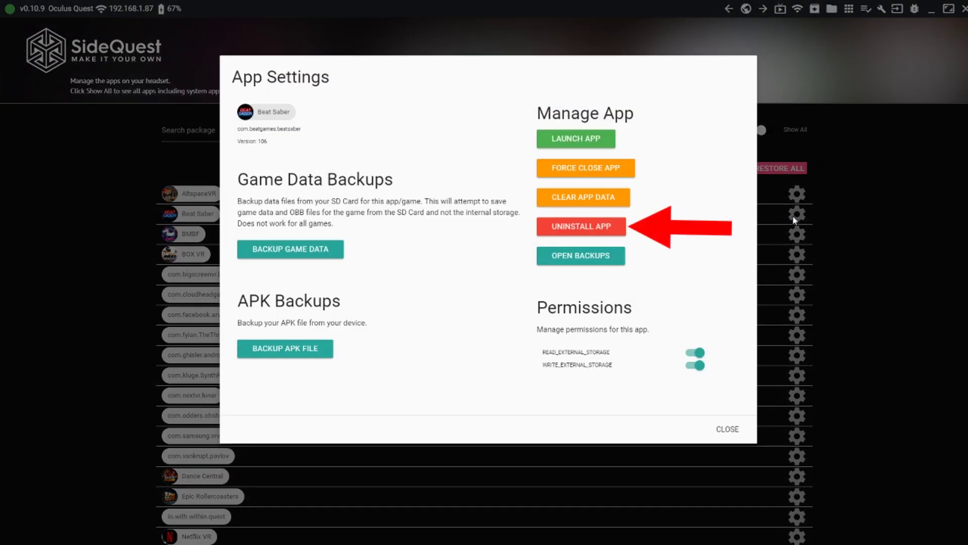
pyautogui.click(568, 233)
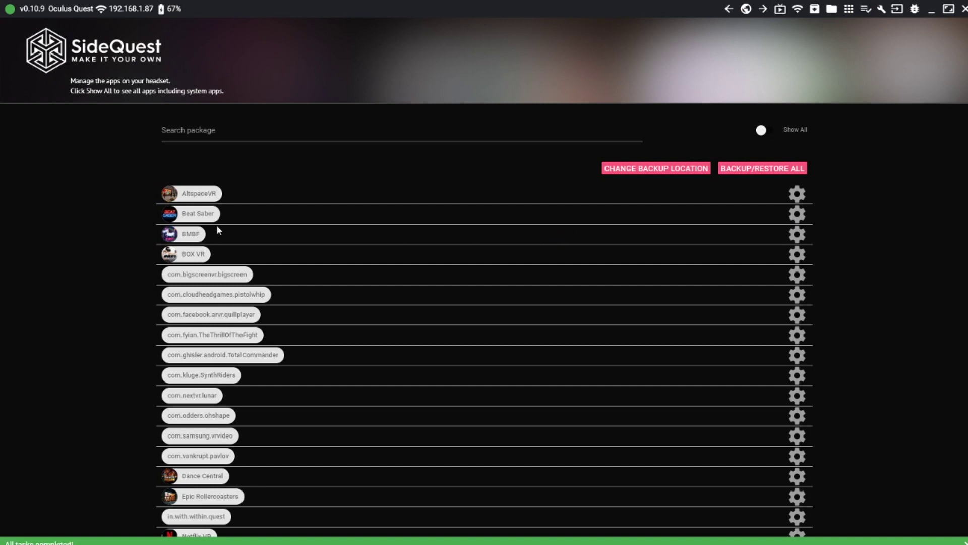
pyautogui.click(799, 235)
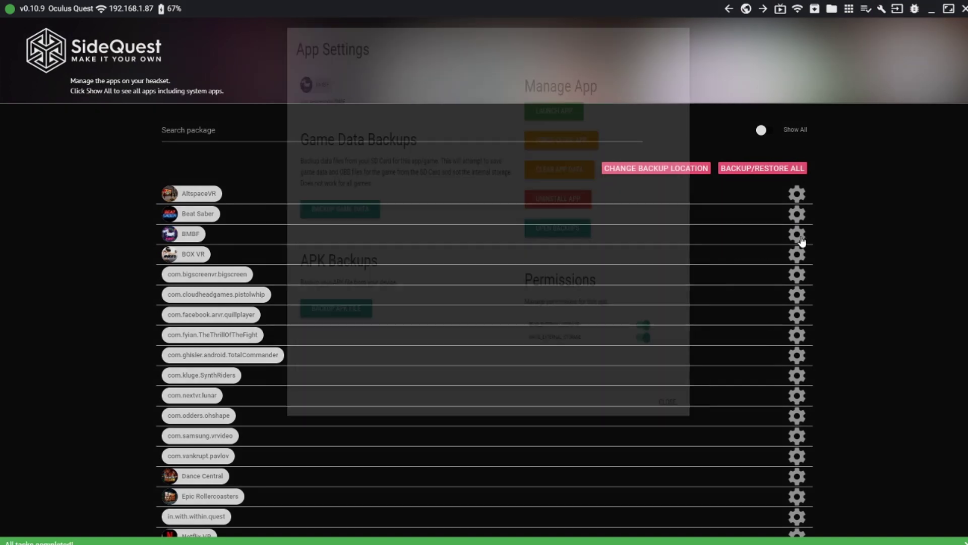
pyautogui.click(599, 227)
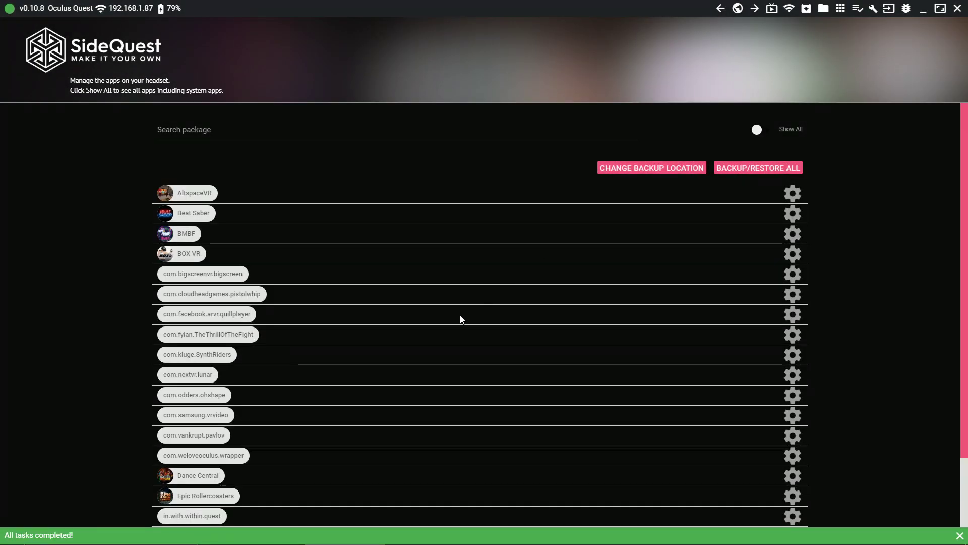
pyautogui.click(789, 457)
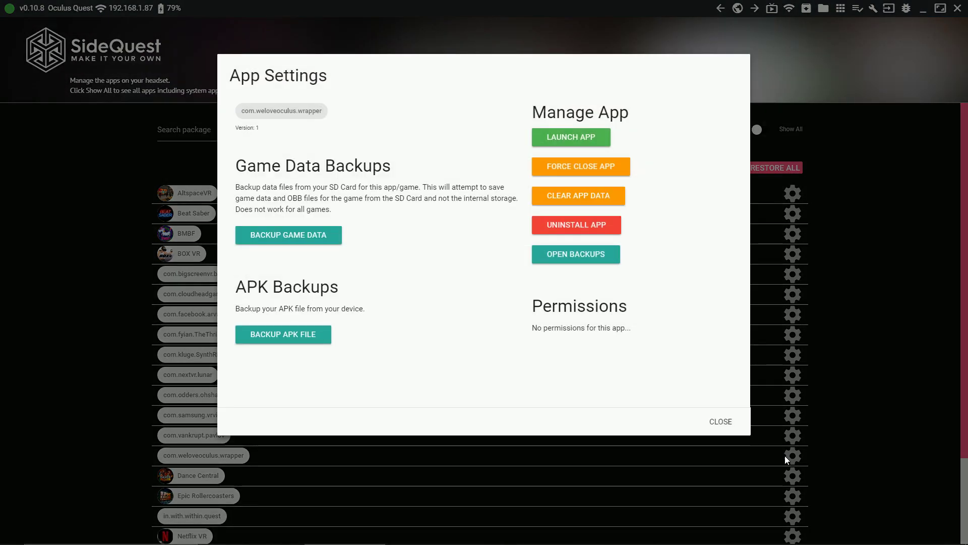
pyautogui.click(611, 235)
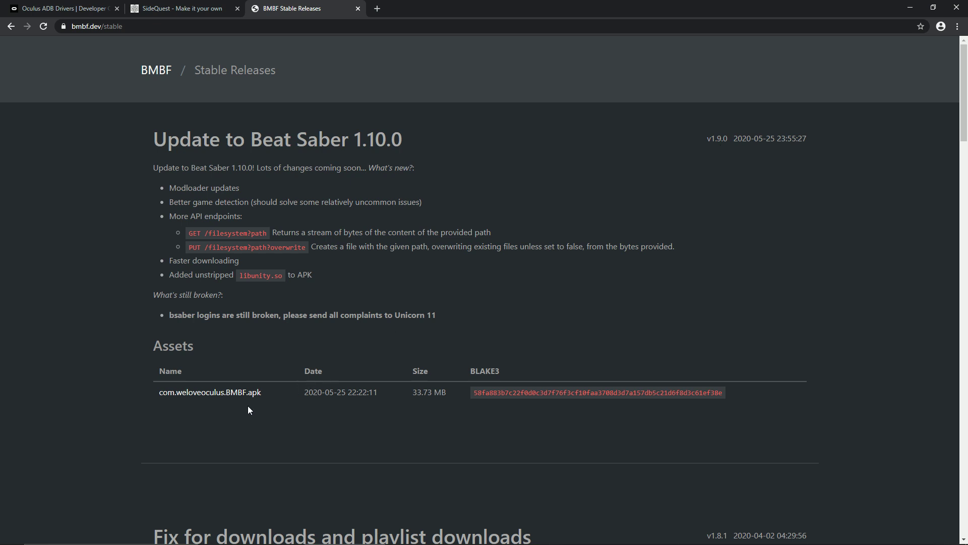
# Download com.weloveoculus.BMBF.apk (v1.9.0, 33.73 MB) from the bmbf.dev stable release
pyautogui.click(223, 400)
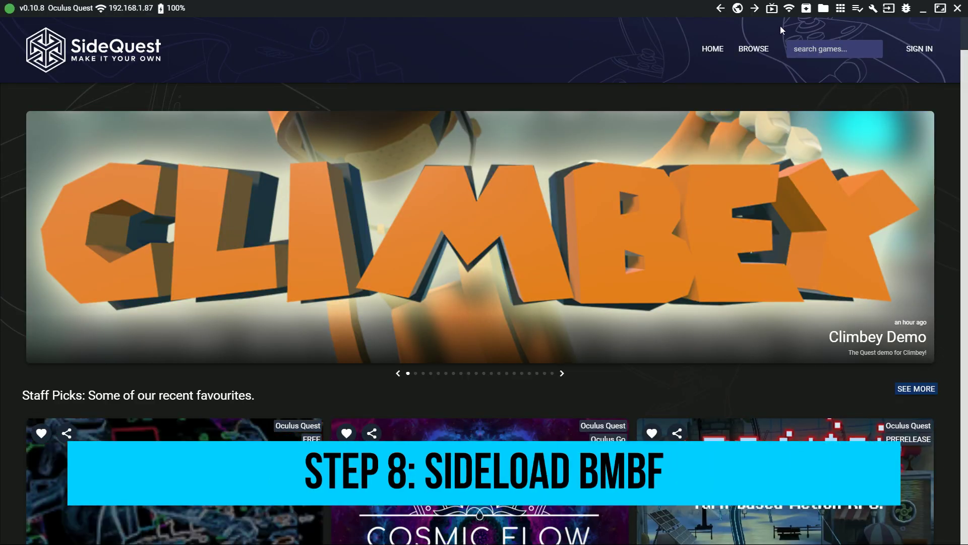
# Install com.weloveoculus.BMBF.apk from Downloads onto the headset and confirm the install task succeeded
pyautogui.click(808, 16)
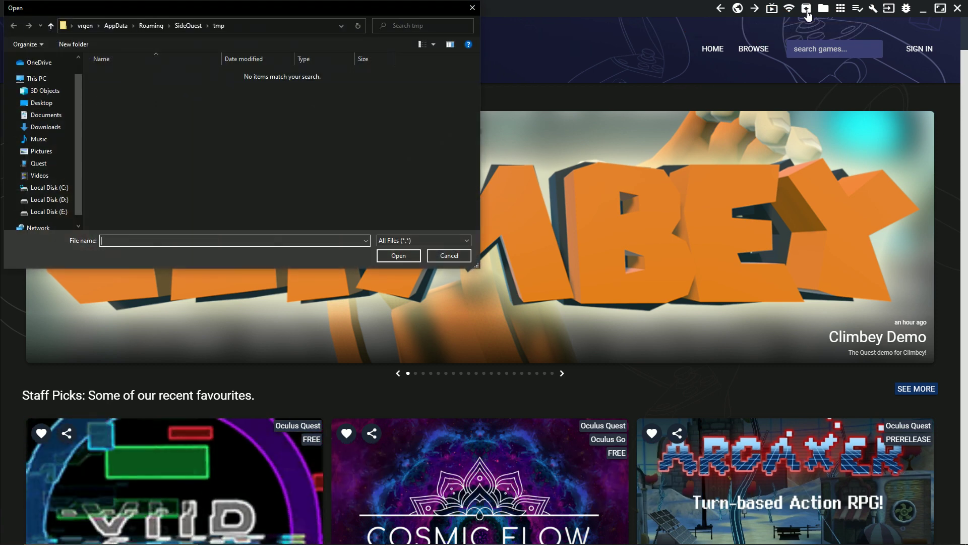
pyautogui.click(48, 128)
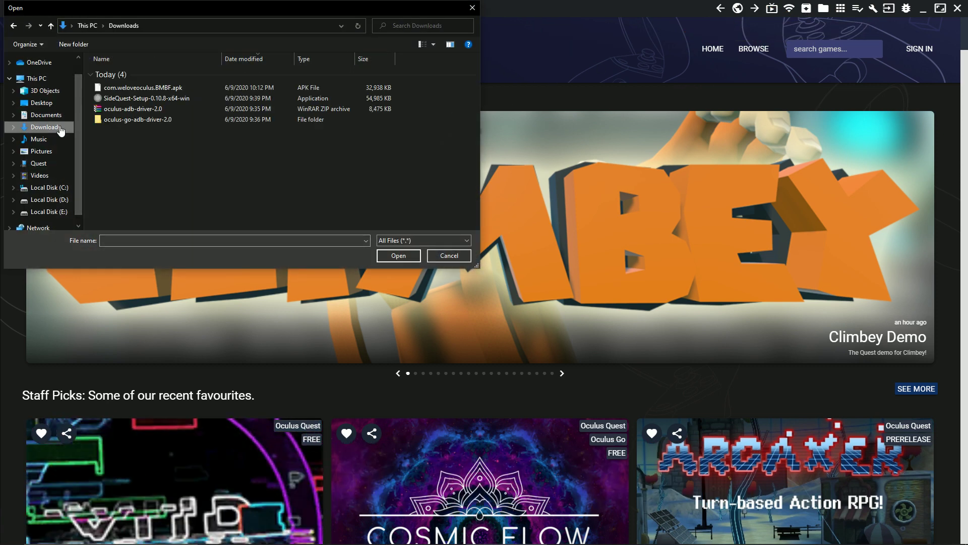
pyautogui.doubleClick(168, 88)
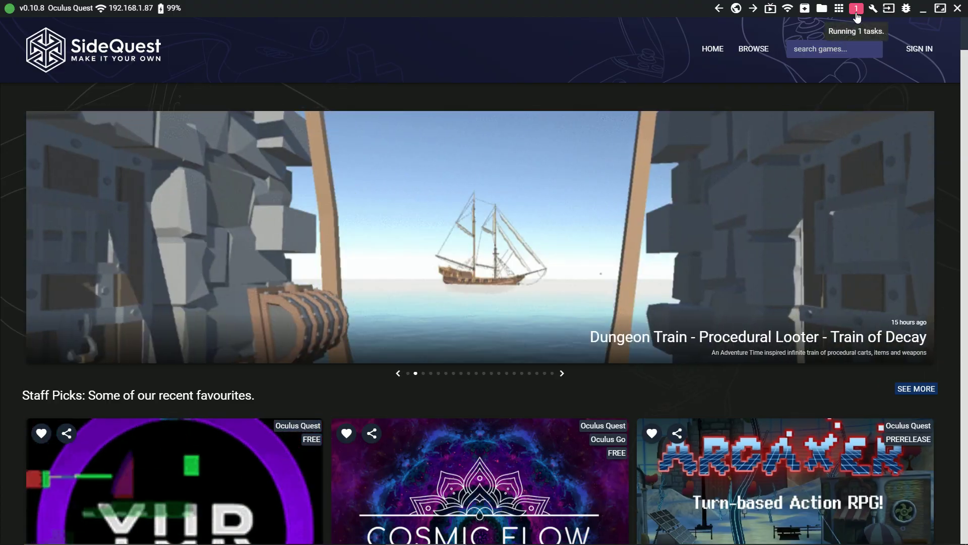
pyautogui.click(857, 15)
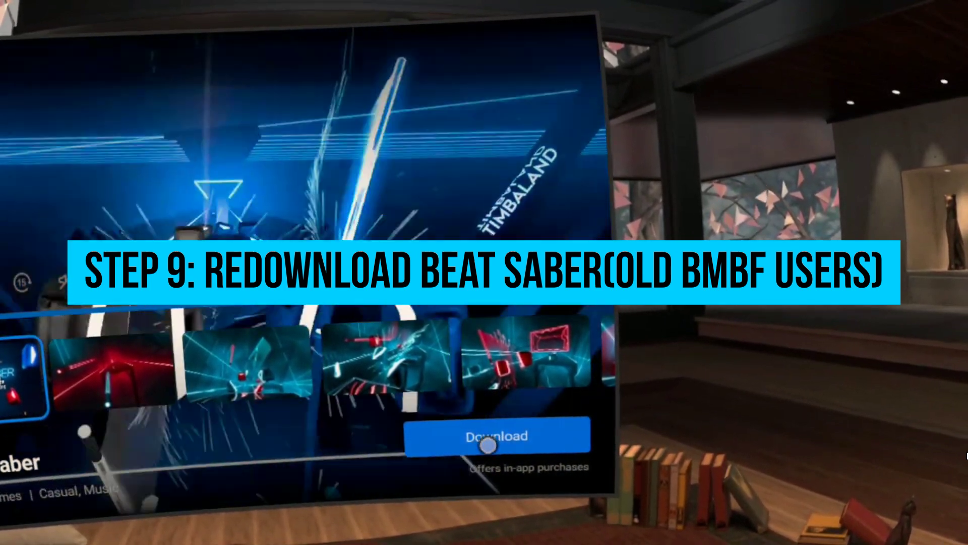
# Redownload Beat Saber from the store, then launch BMBF from Unknown Sources
pyautogui.click(488, 435)
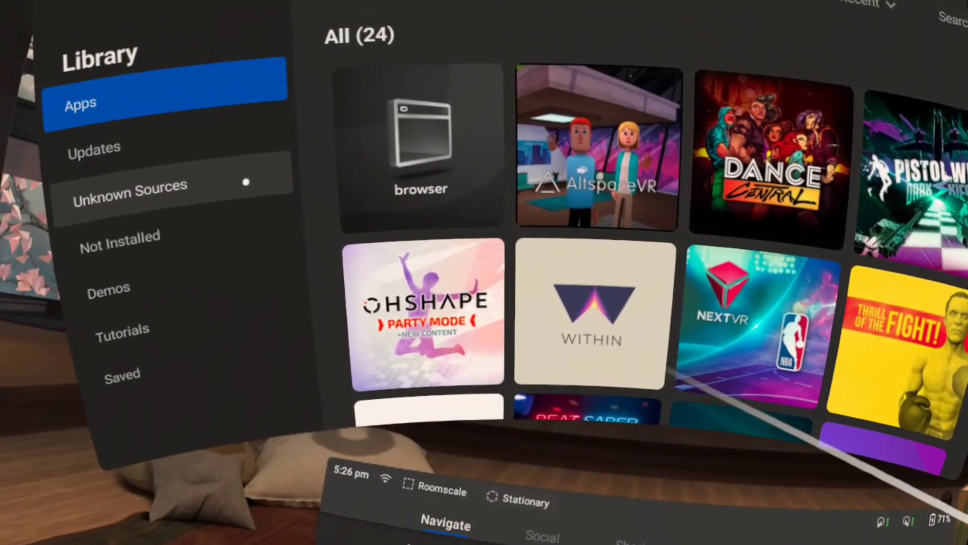
pyautogui.click(244, 184)
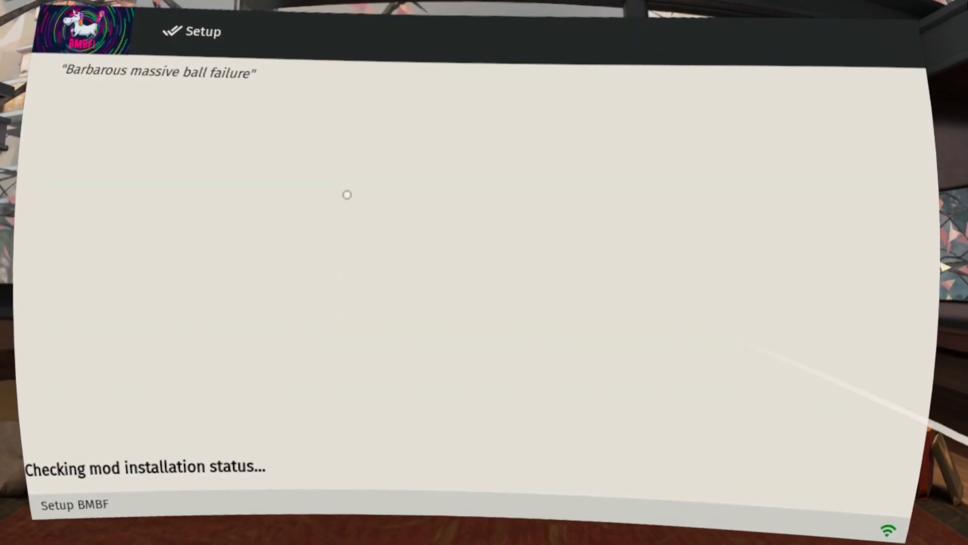
# Start BMBF setup, uninstall the stock Beat Saber and patch it for custom levels
pyautogui.scroll(-2, 226, 323)
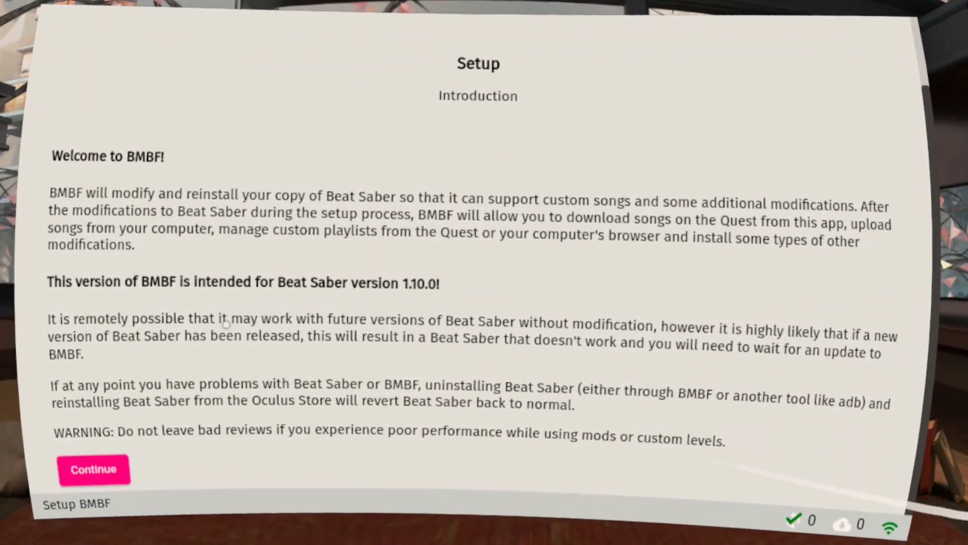
pyautogui.click(101, 469)
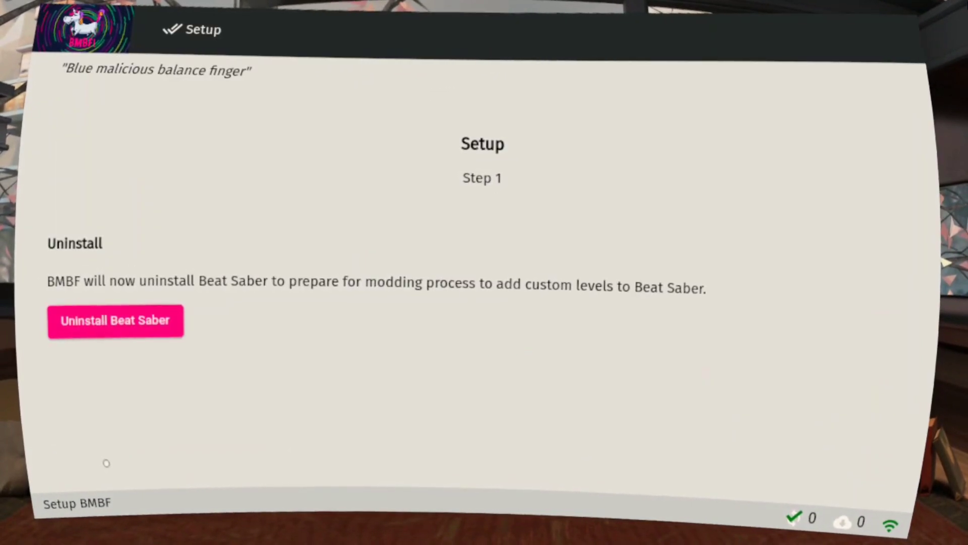
pyautogui.click(146, 322)
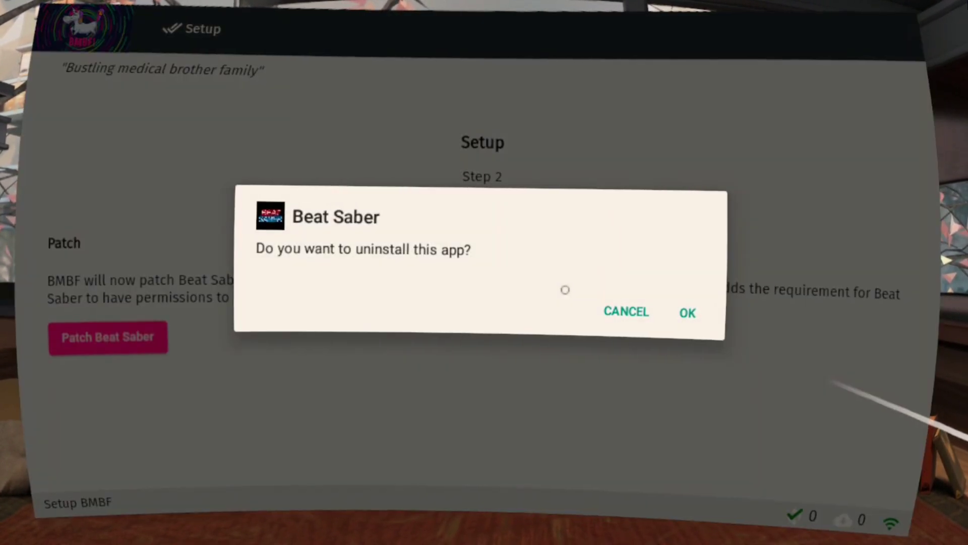
pyautogui.click(687, 315)
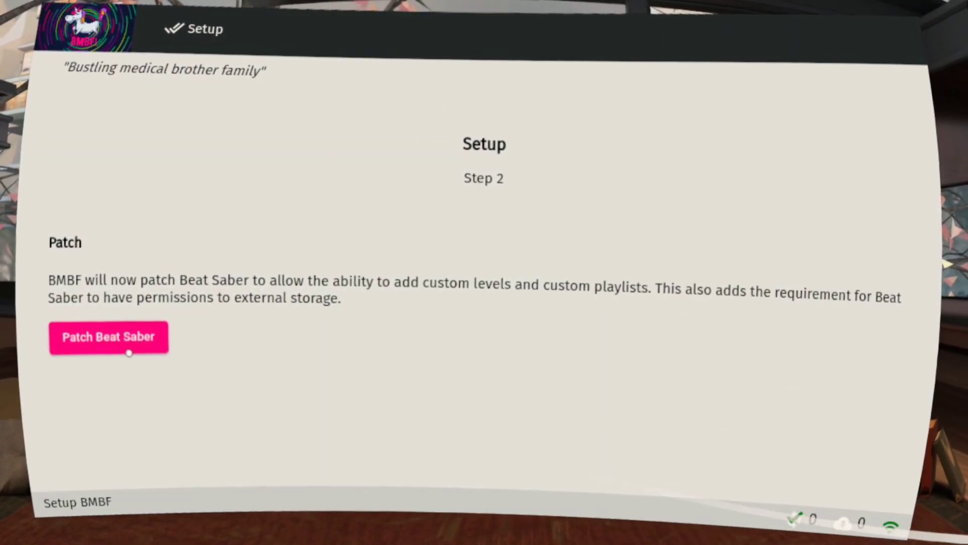
pyautogui.click(124, 338)
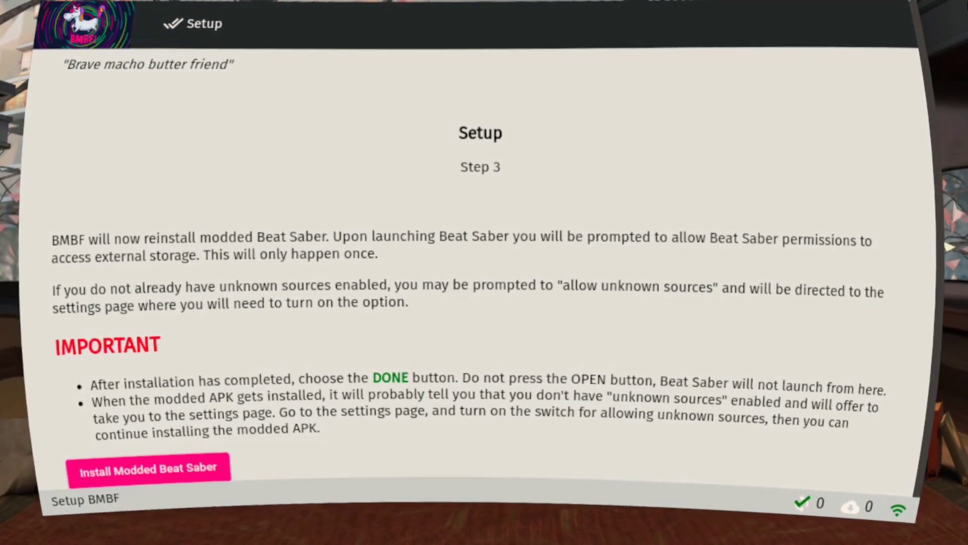
# Turn on Unknown sources in Quest Settings and return to the modded Beat Saber installer
pyautogui.click(137, 460)
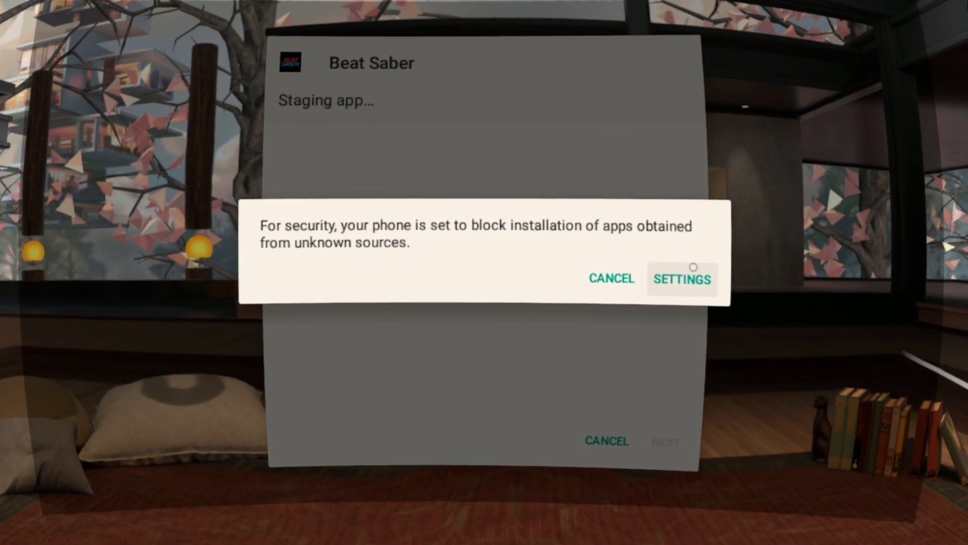
pyautogui.click(686, 278)
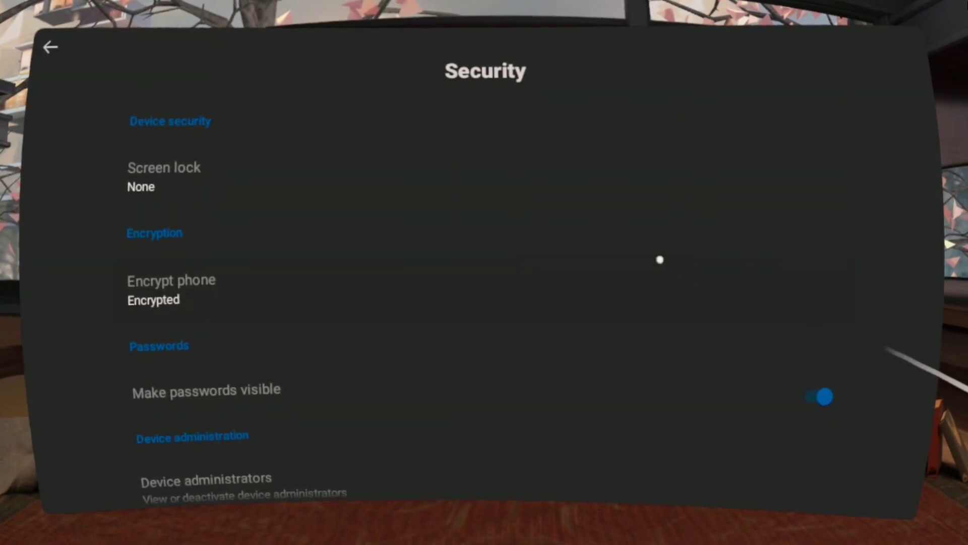
pyautogui.scroll(-8, 655, 263)
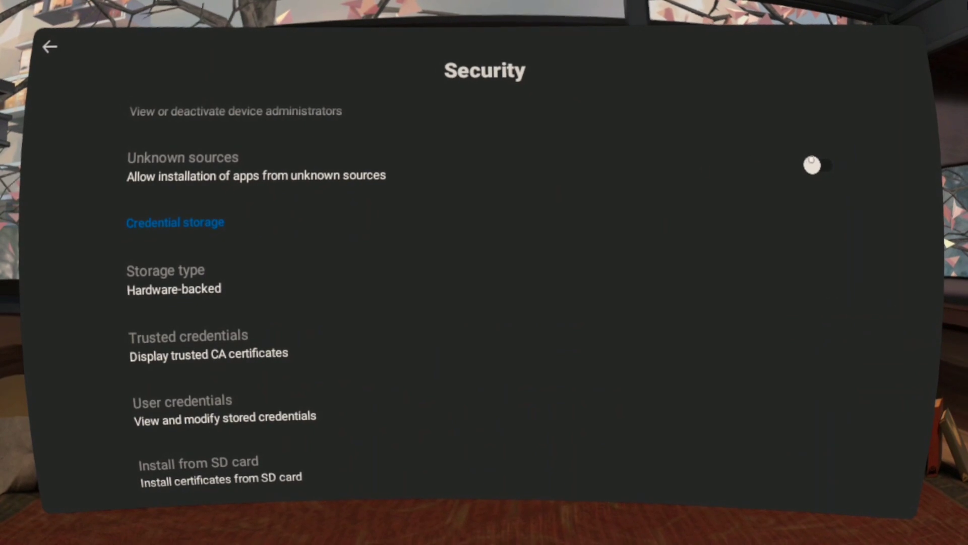
pyautogui.click(818, 171)
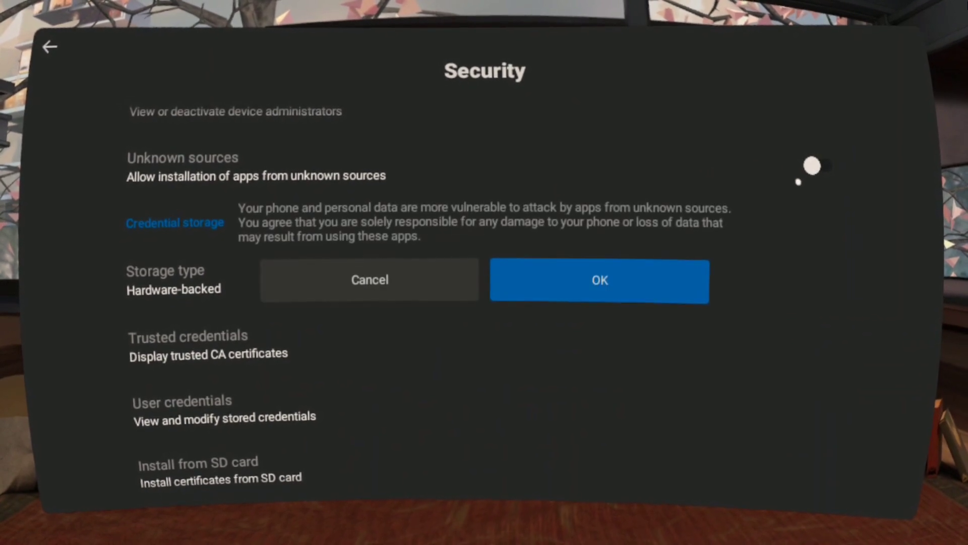
pyautogui.click(610, 276)
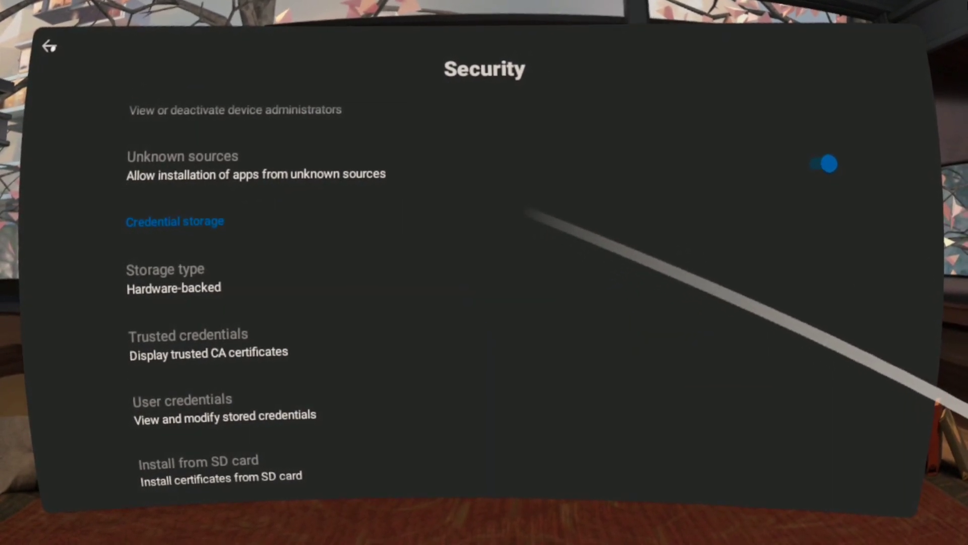
pyautogui.click(51, 48)
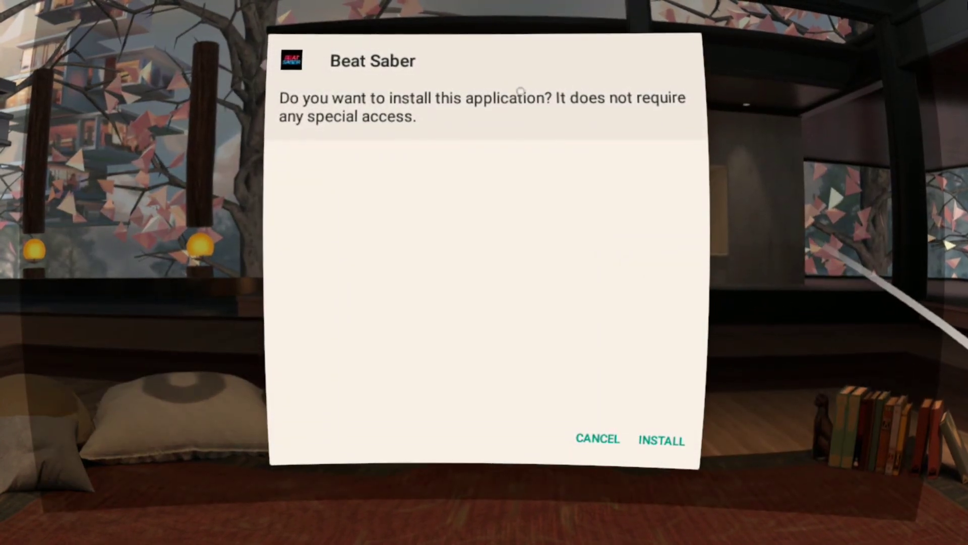
# Install the modded Beat Saber and dismiss the Restore App warning
pyautogui.click(659, 440)
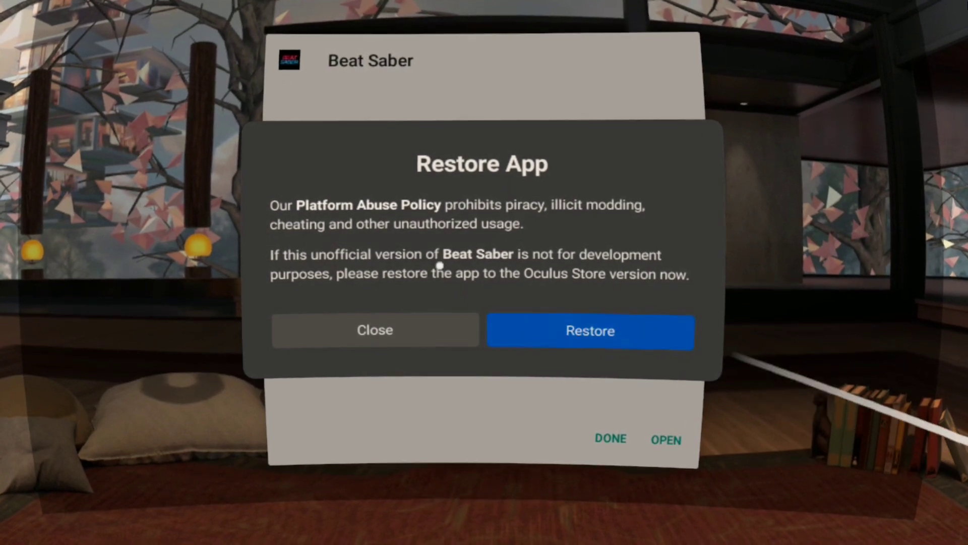
pyautogui.click(440, 333)
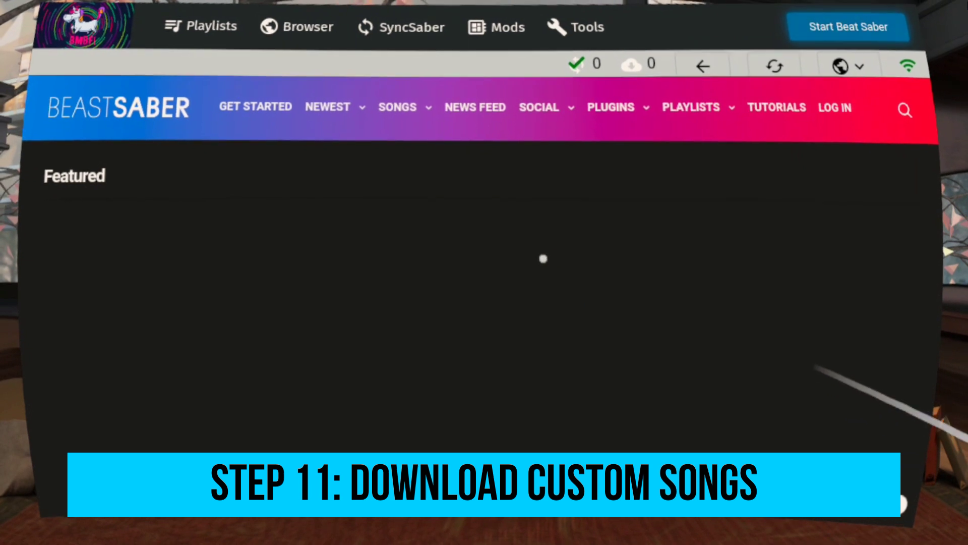
# Download FACE, Gardens Under A Spring Sky, End Game and Who Can It Be Now, then sync
pyautogui.scroll(-10, 543, 258)
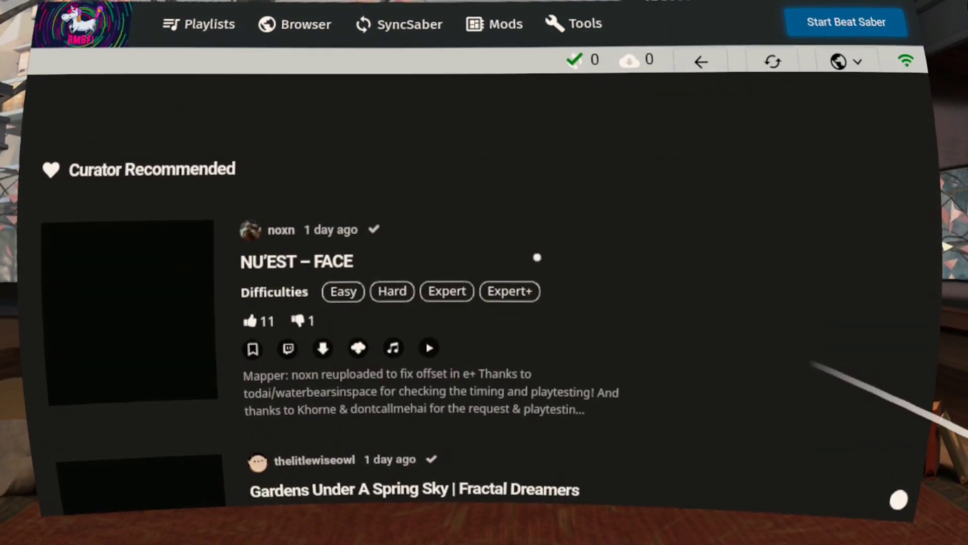
pyautogui.scroll(-4, 537, 257)
pyautogui.scroll(3, 530, 252)
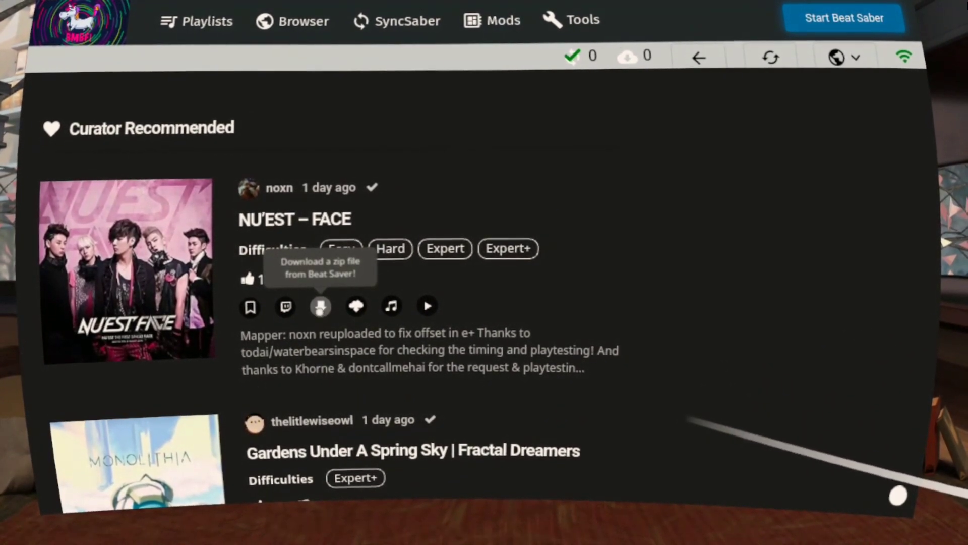
pyautogui.click(319, 306)
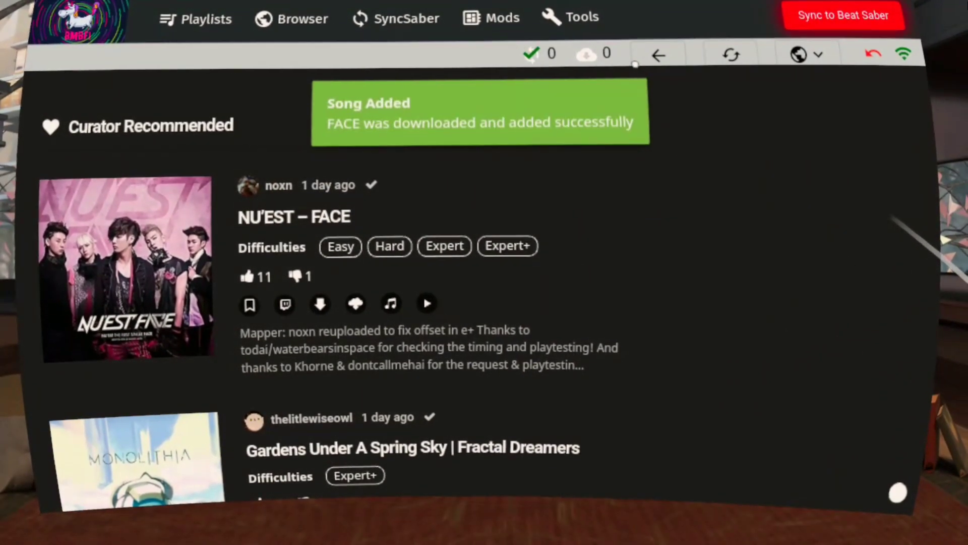
pyautogui.scroll(-5, 626, 153)
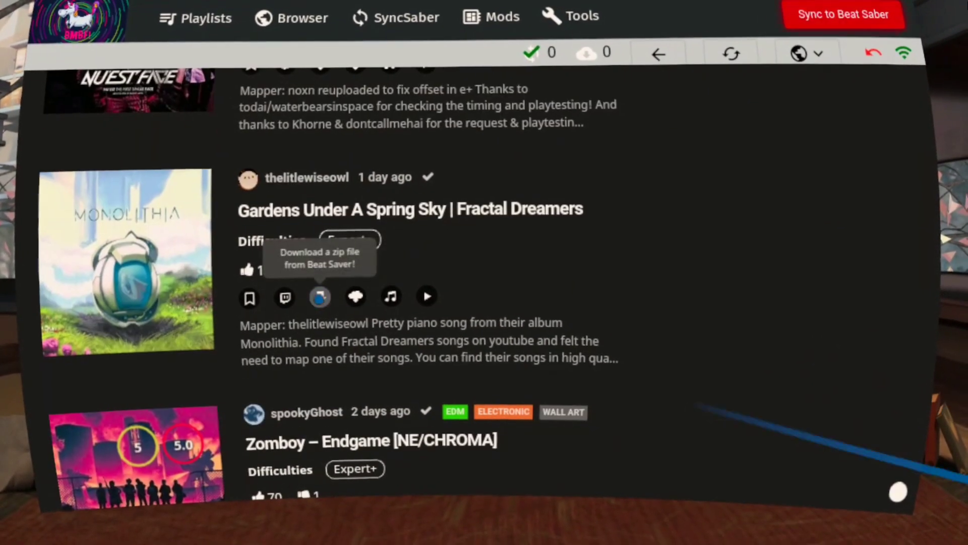
pyautogui.click(321, 294)
pyautogui.scroll(-3, 515, 228)
pyautogui.scroll(-5, 515, 228)
pyautogui.click(325, 389)
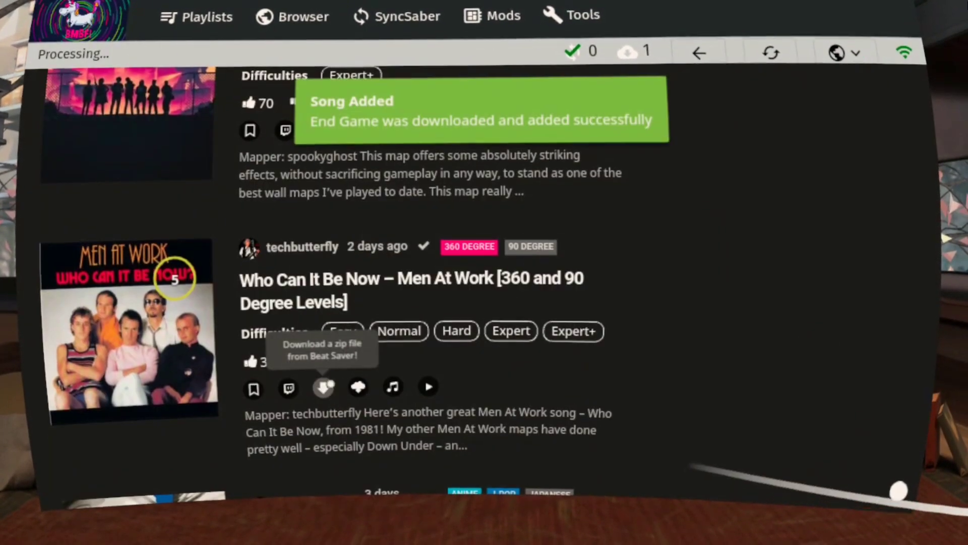
pyautogui.scroll(-4, 324, 389)
pyautogui.click(324, 348)
pyautogui.scroll(-6, 368, 358)
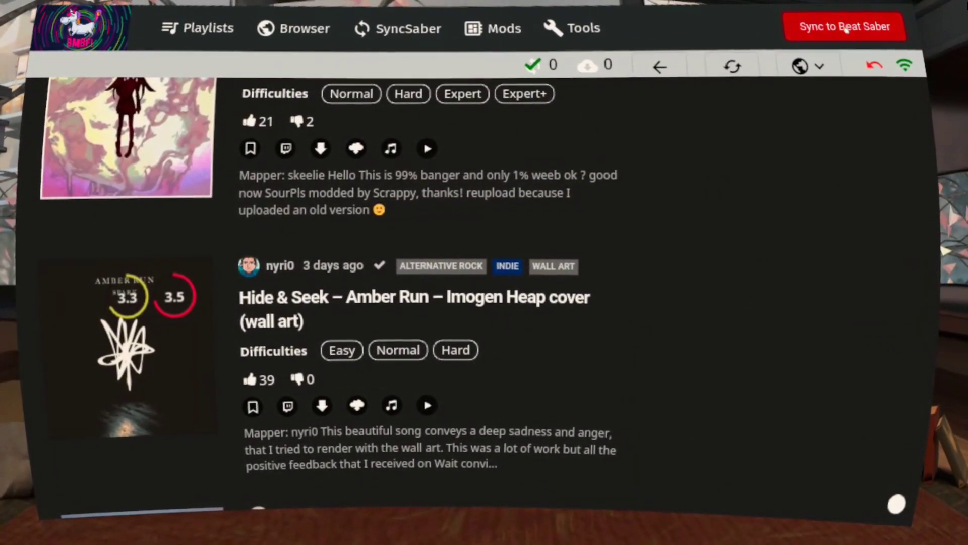
pyautogui.click(851, 27)
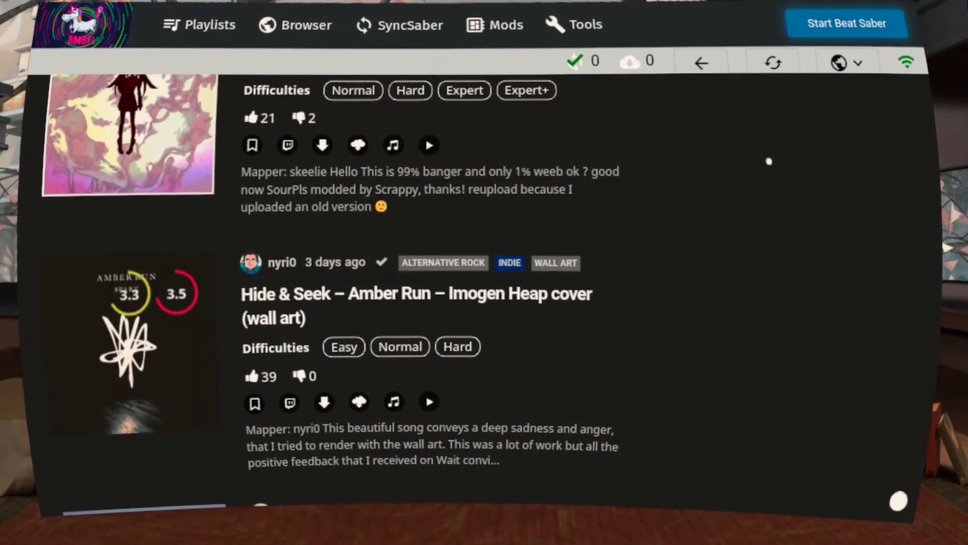
# Check the new songs under Custom Songs in Playlists, then cancel creating a new playlist
pyautogui.click(213, 31)
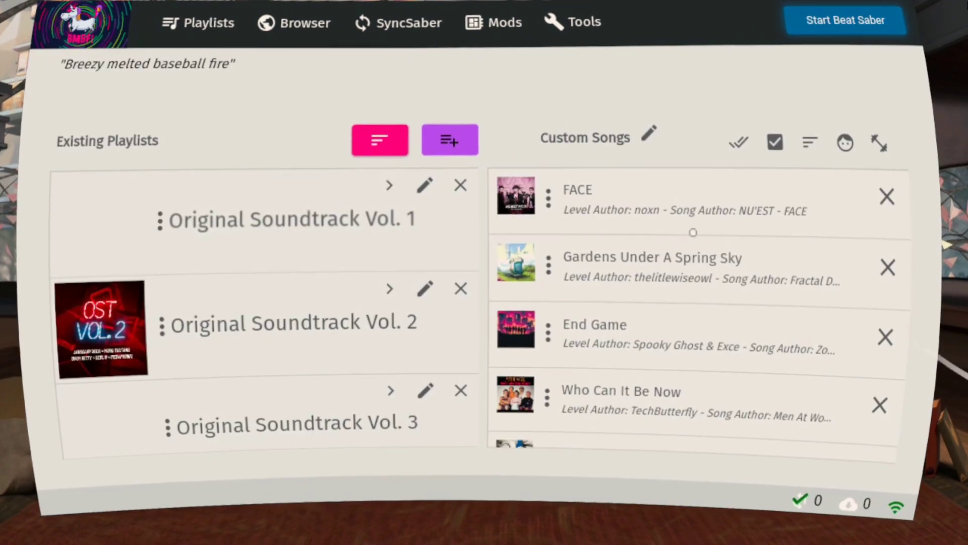
pyautogui.scroll(-5, 686, 222)
pyautogui.scroll(5, 656, 212)
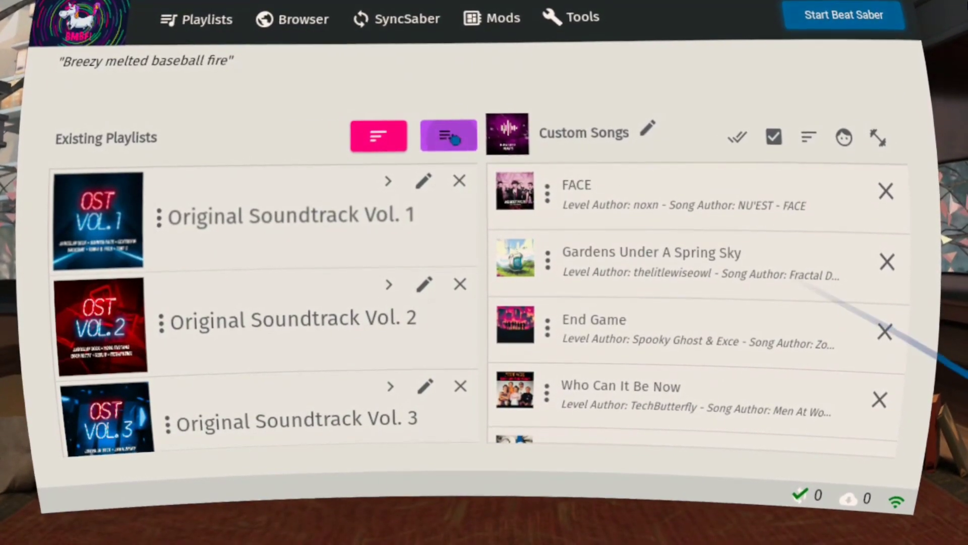
pyautogui.click(449, 137)
pyautogui.click(440, 187)
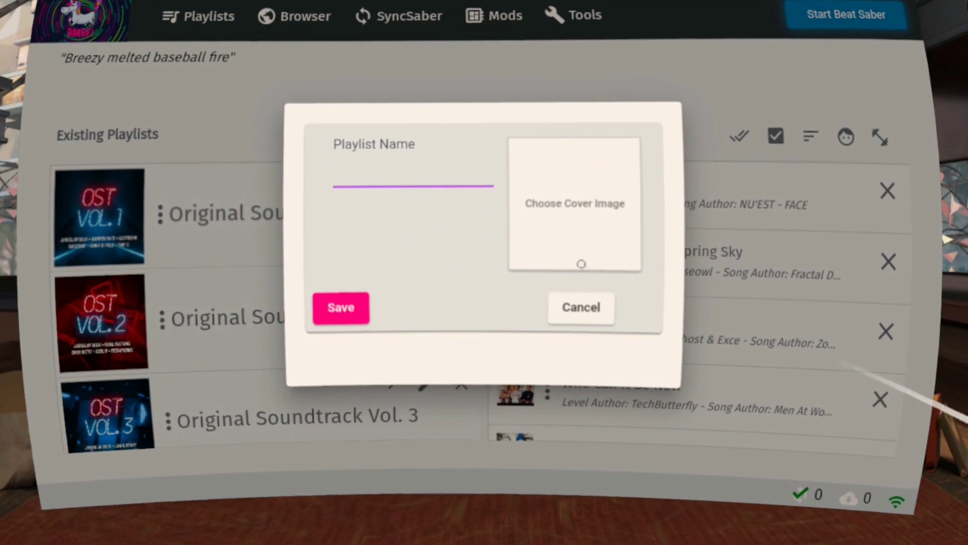
pyautogui.click(579, 308)
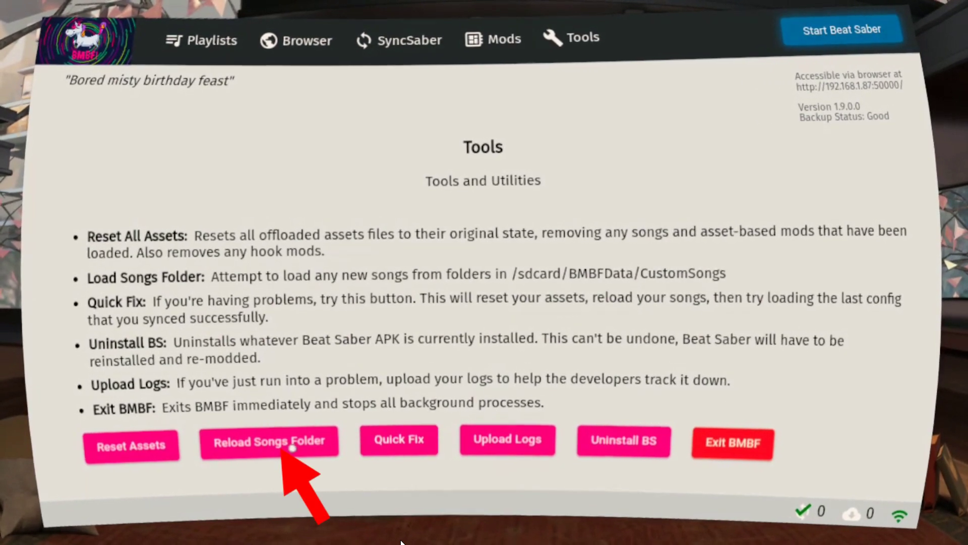
# Reload the 45 song folders from /sdcard/BMBFData/CustomSongs and sync them to Beat Saber
pyautogui.click(289, 444)
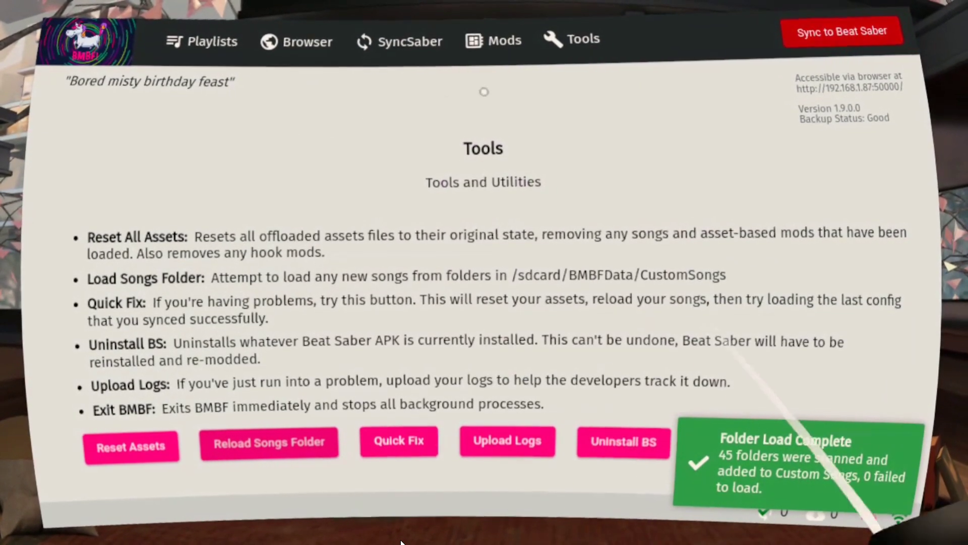
pyautogui.click(825, 43)
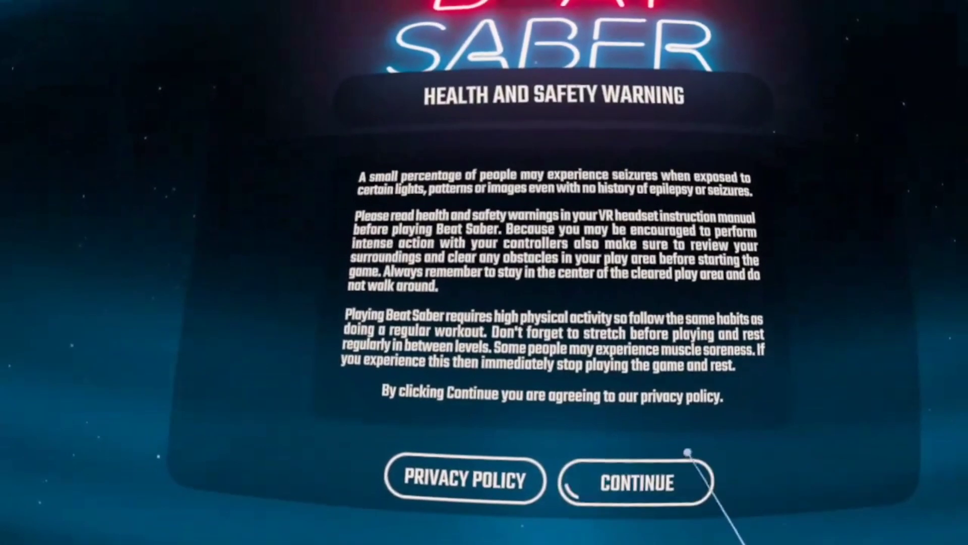
# Accept the health and safety warning and browse the downloaded songs in the Custom Maps pack
pyautogui.click(687, 454)
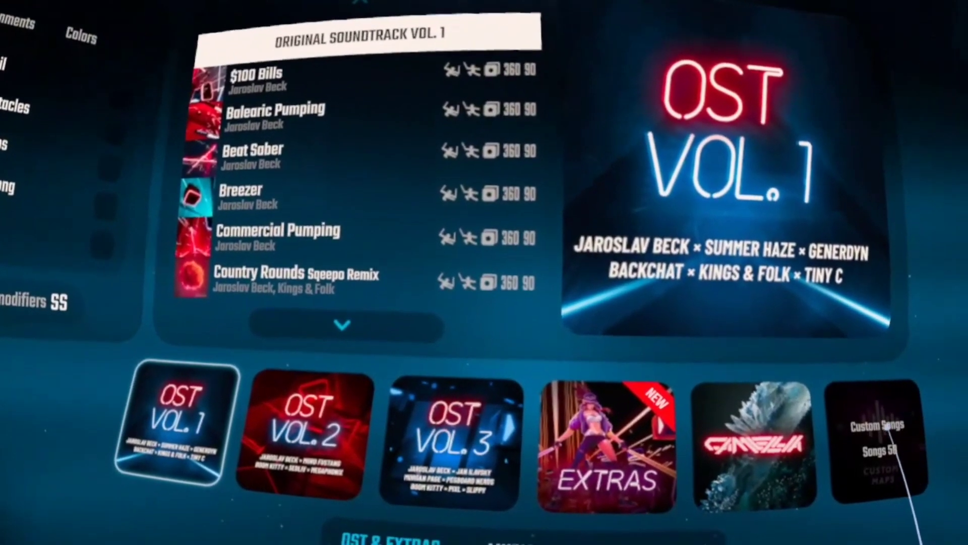
pyautogui.click(887, 429)
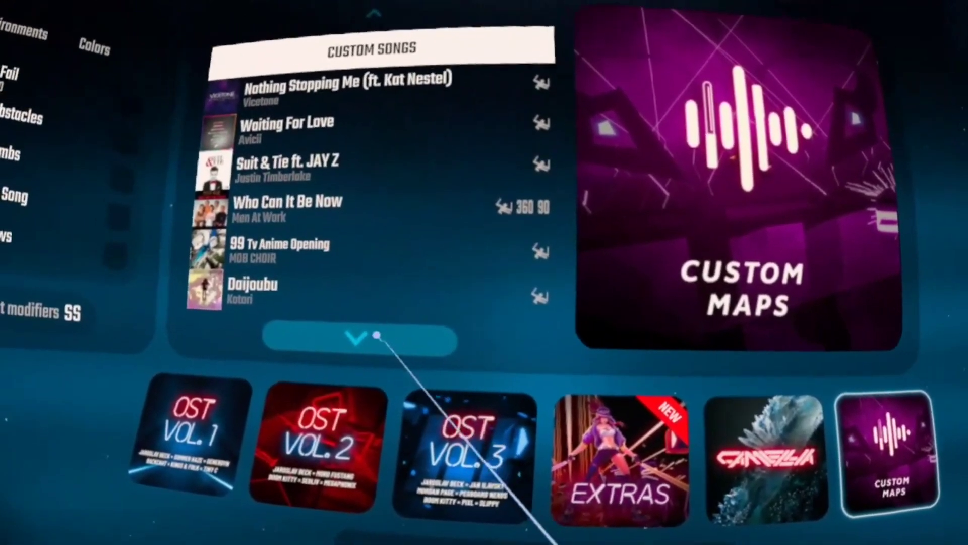
pyautogui.click(386, 335)
pyautogui.click(398, 335)
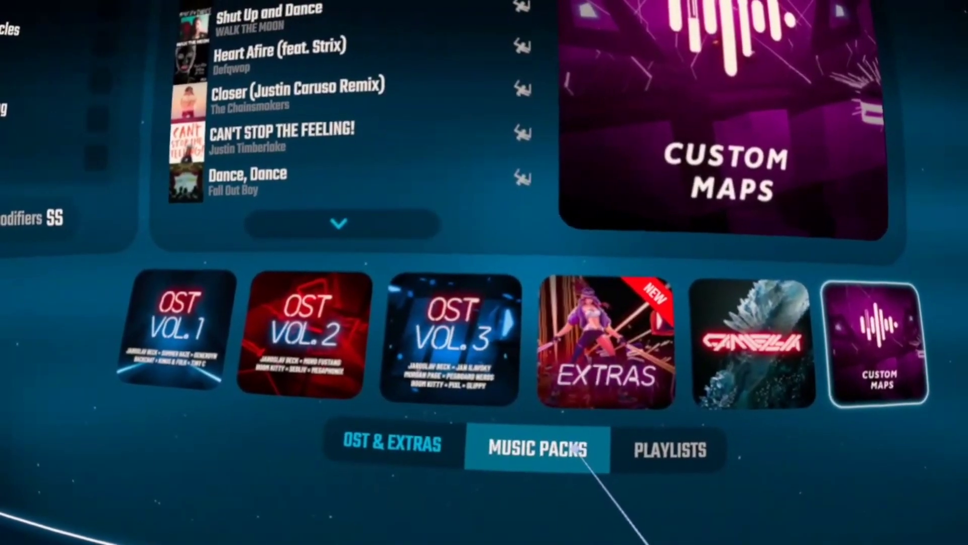
# Open the Monstercat Music Pack Vol. 1 from Music Packs and select the song Boundless
pyautogui.click(580, 449)
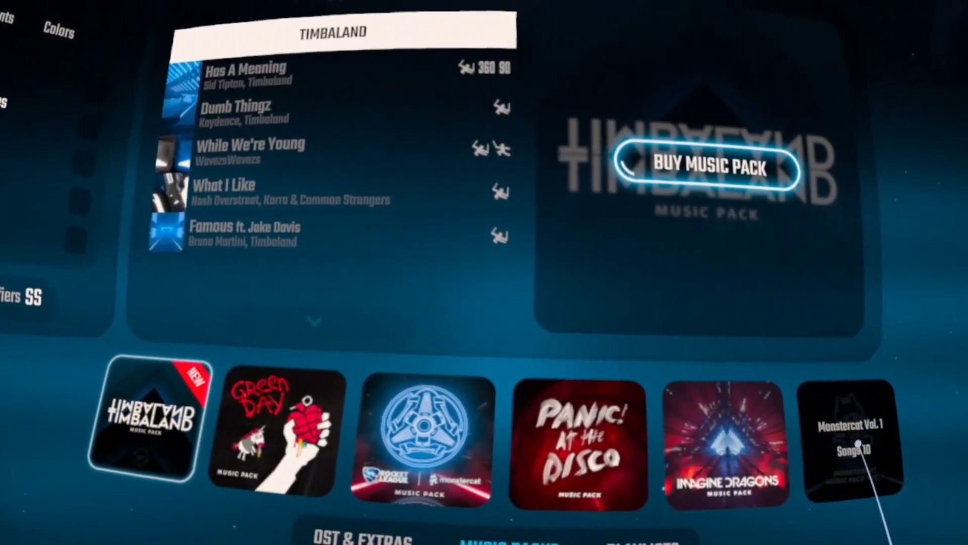
pyautogui.click(857, 443)
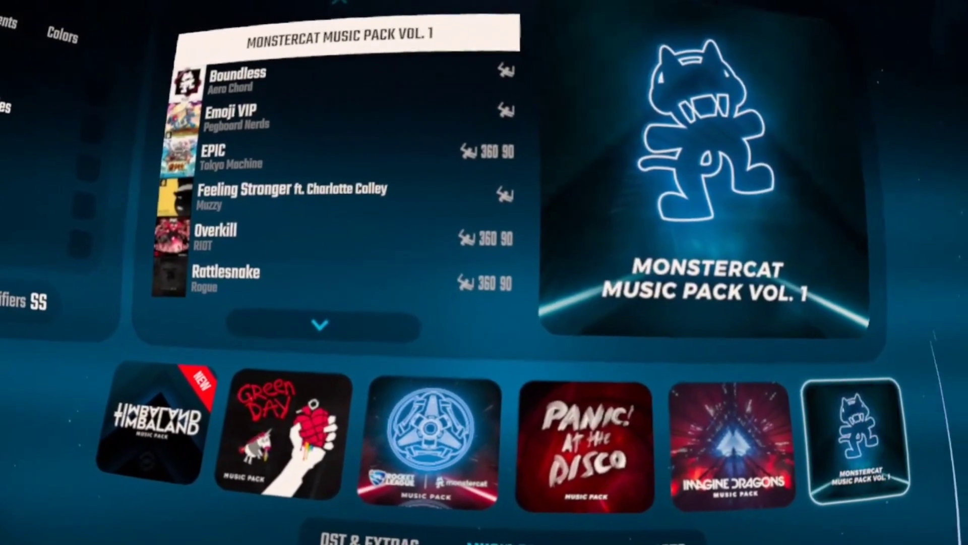
pyautogui.click(484, 81)
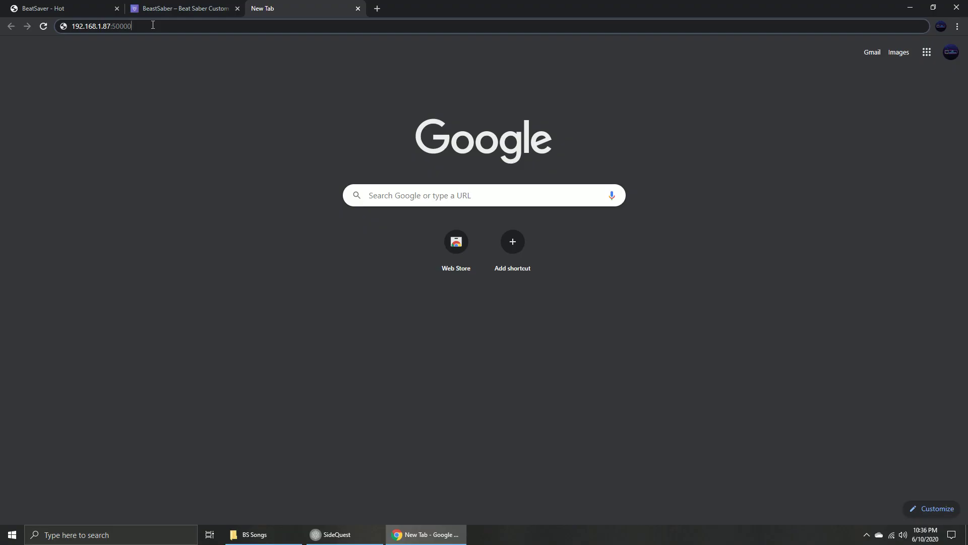
# Load the BMBF web page at 192.168.1.87:50000 in Chrome
pyautogui.press('Return')
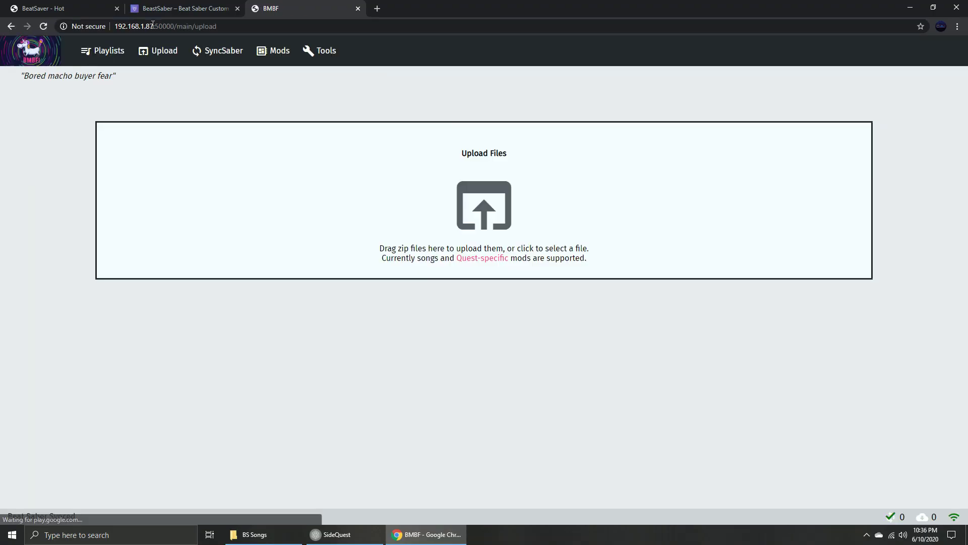
# Download another song zip from the BeastSaber song list
pyautogui.hotkey('ctrl', 'Tab')
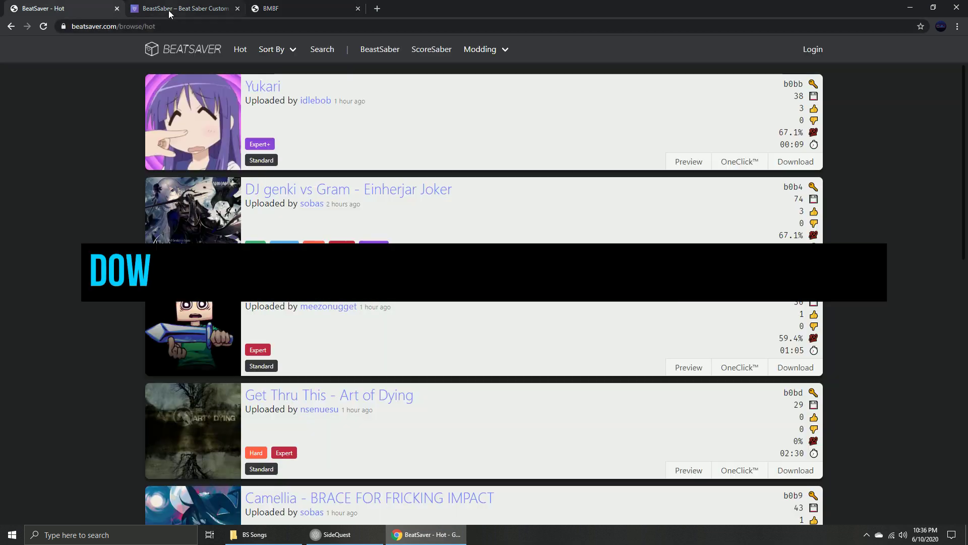
pyautogui.click(176, 9)
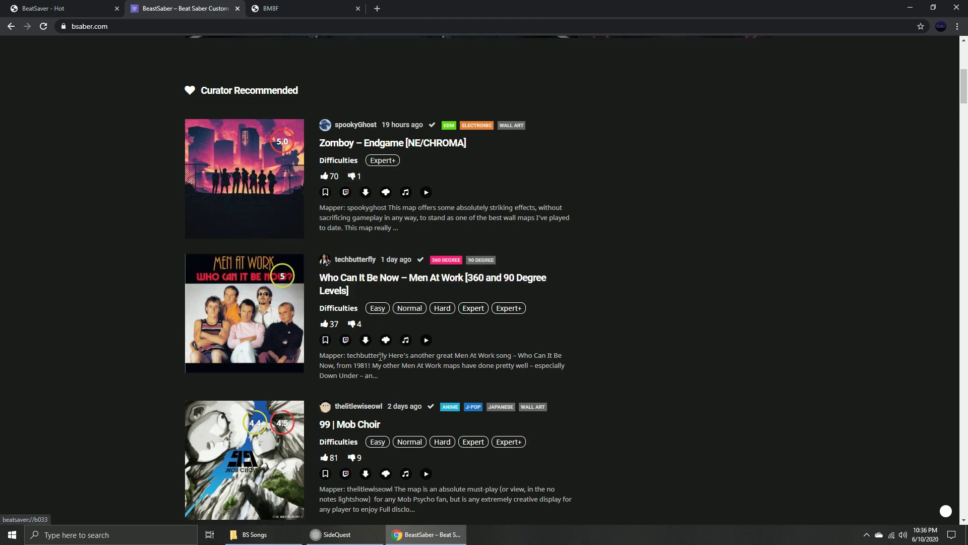
pyautogui.scroll(-6, 360, 303)
pyautogui.click(365, 312)
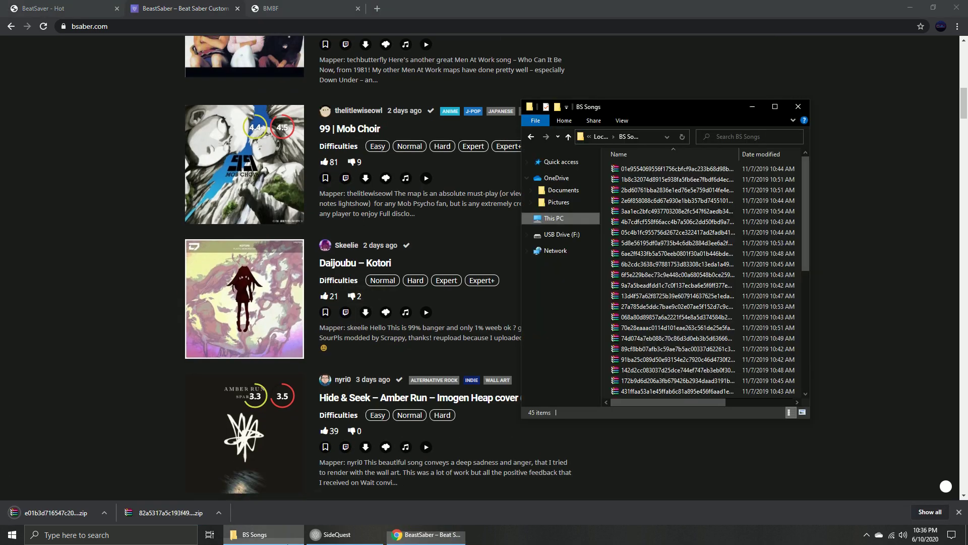
# Select all 45 song zip files in the BS Songs folder and return to the BMBF upload page
pyautogui.hotkey('alt', 'Tab')
pyautogui.click(741, 223)
pyautogui.hotkey('ctrl', 'a')
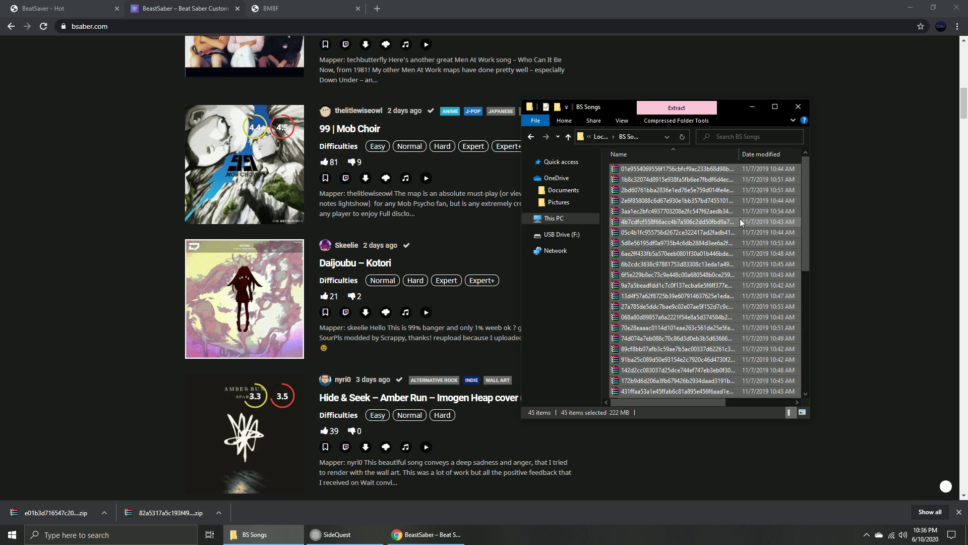
pyautogui.click(308, 6)
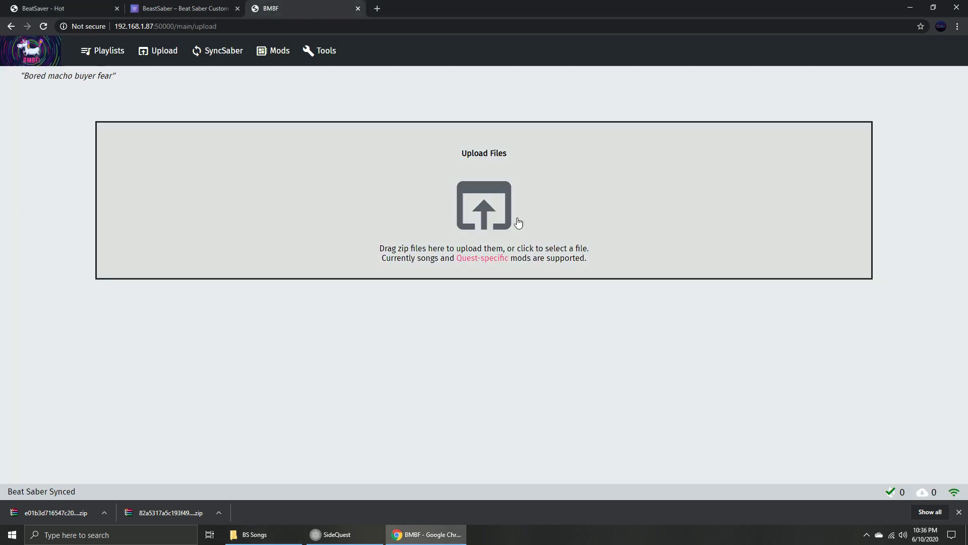
# Drag the 45 song zips from BS Songs onto BMBF's Upload Files box and sync them to Beat Saber
pyautogui.click(259, 532)
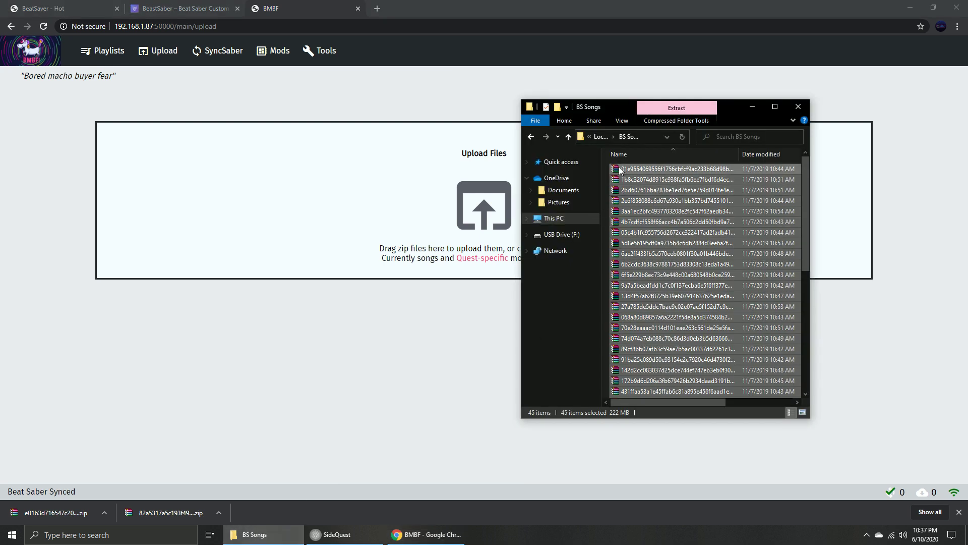
pyautogui.moveTo(620, 170); pyautogui.dragTo(387, 189)
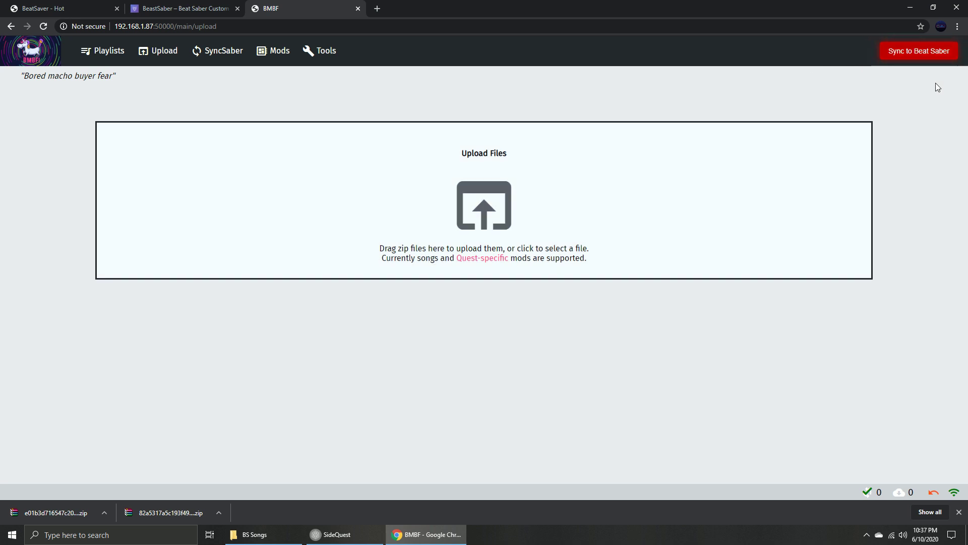
pyautogui.click(920, 55)
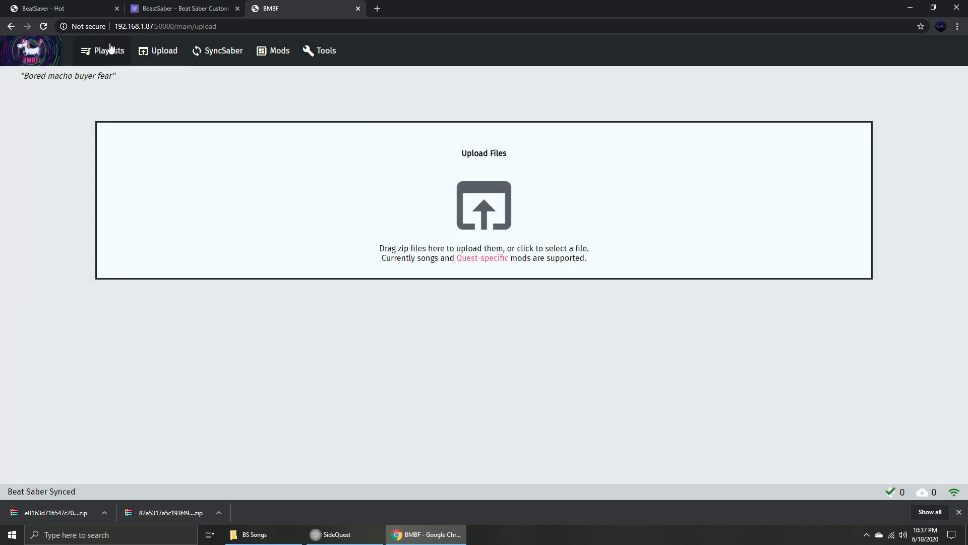
pyautogui.click(110, 49)
pyautogui.scroll(-10, 827, 283)
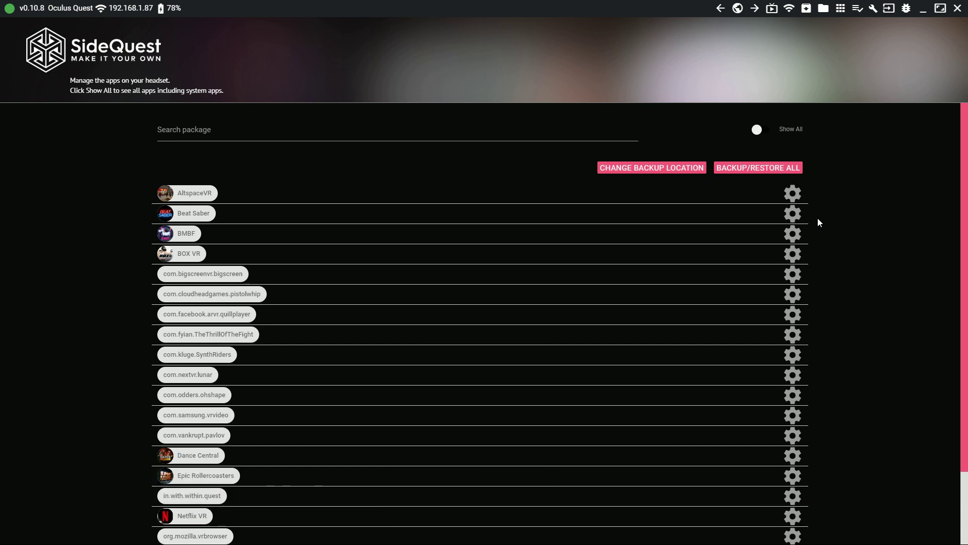
# Restore Beat Saber's 2020-06-11 game data backup from its SideQuest app settings
pyautogui.click(792, 213)
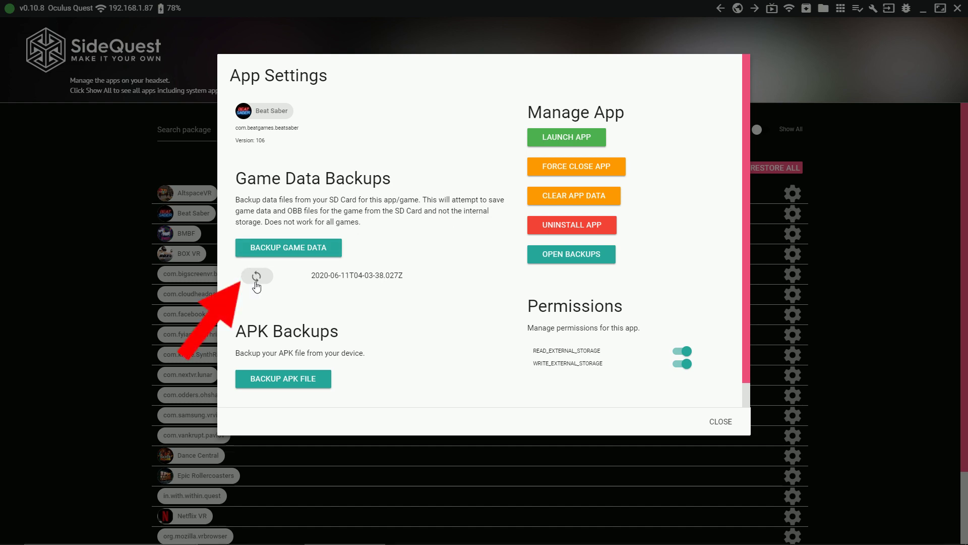
pyautogui.click(256, 277)
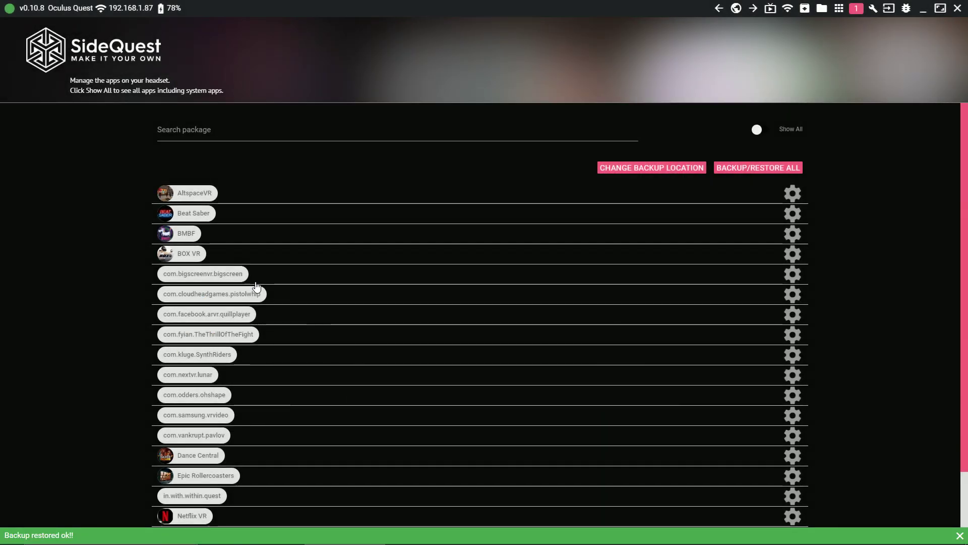